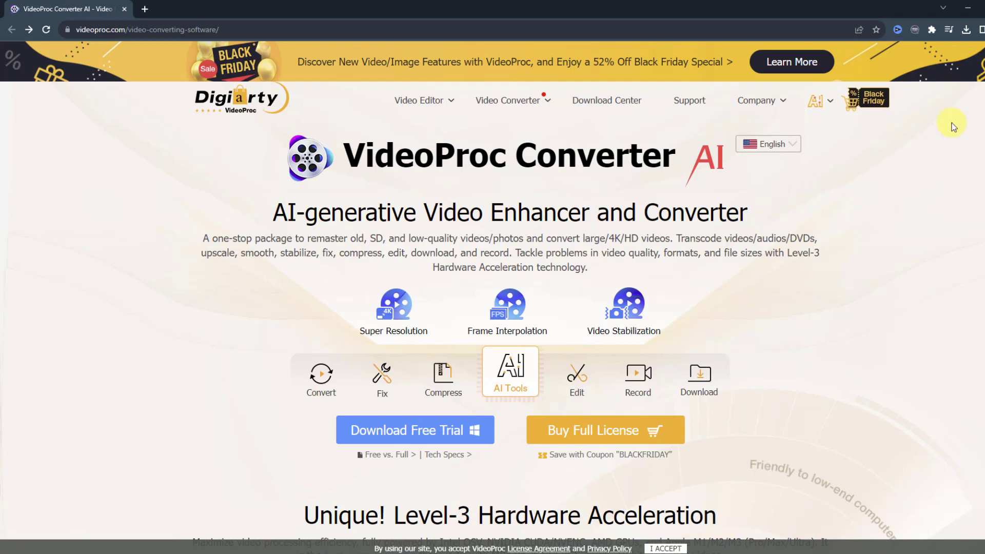
Scroll down to the gift pack section and briefly highlight the 30-day Full License offer text.
scroll(954, 125, down, 2)
scroll(953, 126, down, 7)
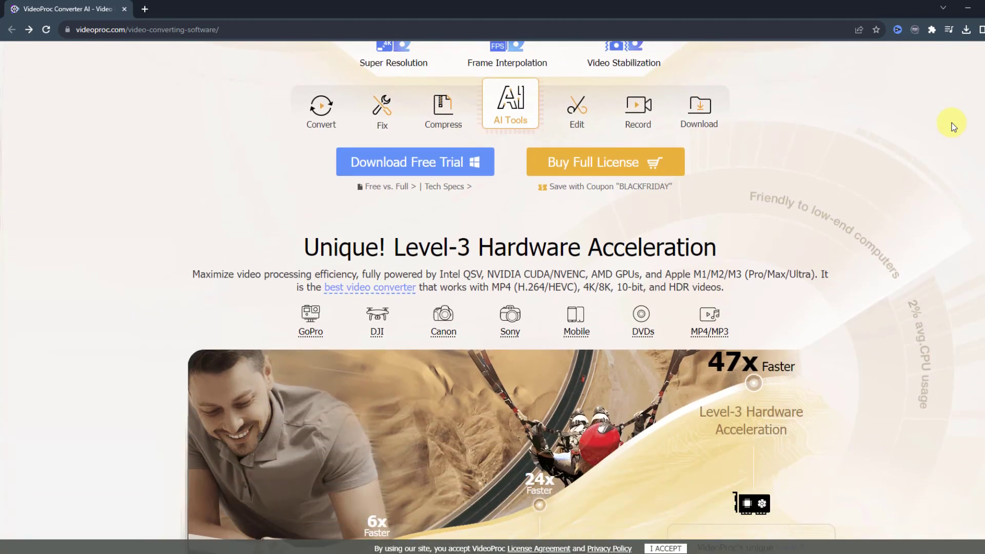
scroll(953, 125, down, 9)
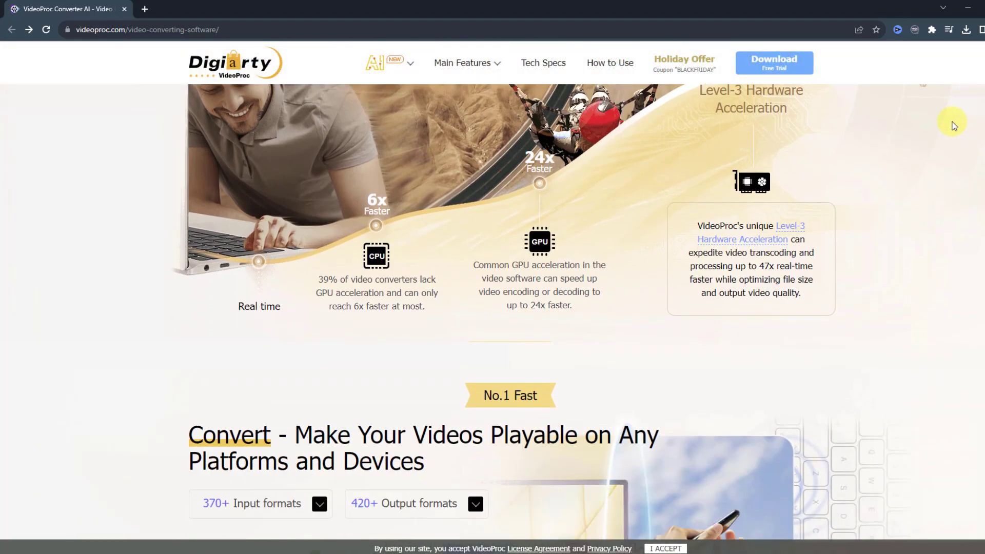
scroll(953, 126, down, 4)
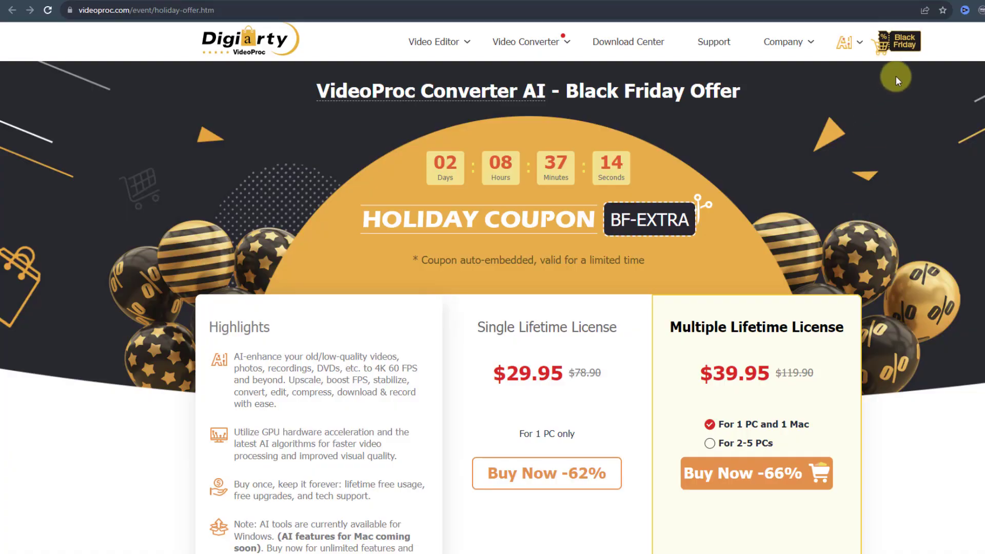
scroll(728, 137, down, 2)
scroll(678, 205, up, 1)
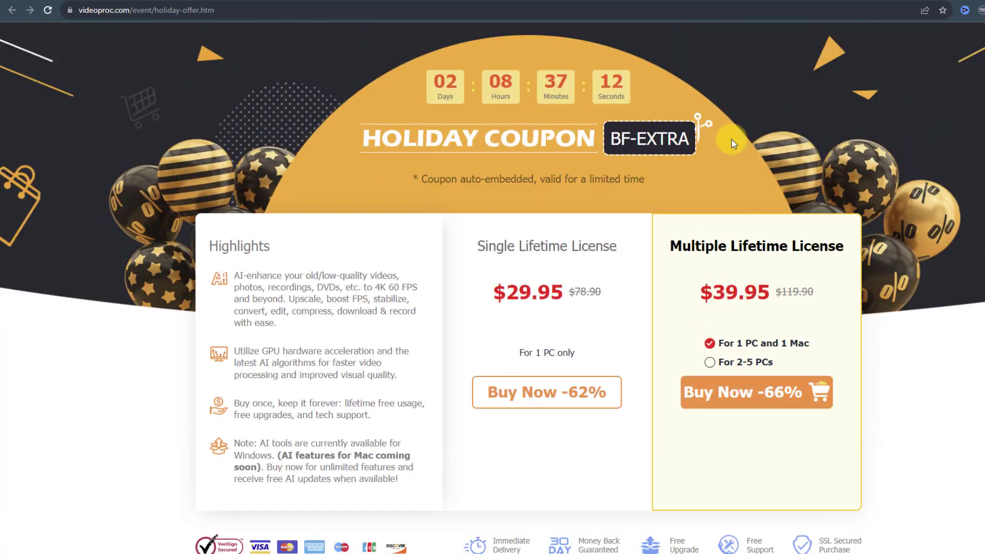
scroll(626, 276, down, 1)
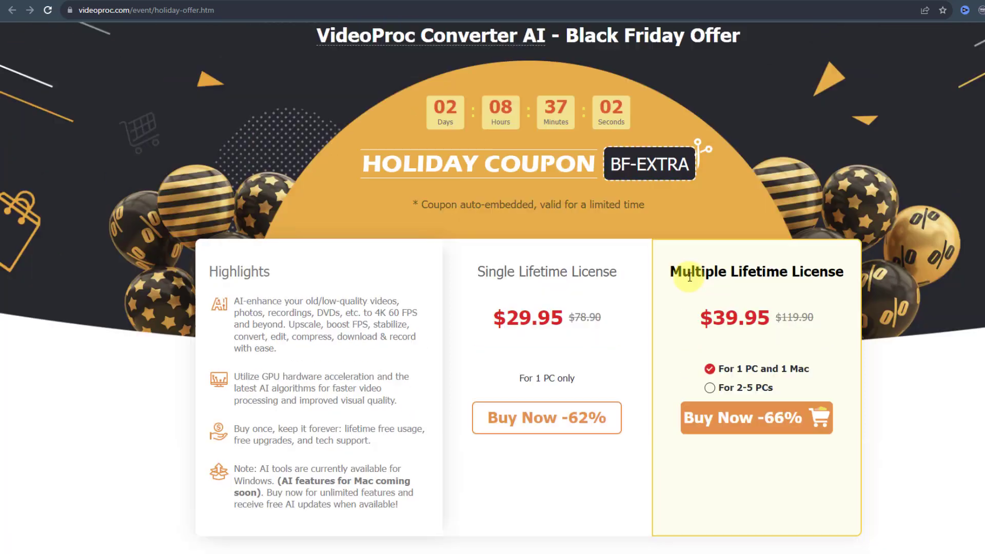
scroll(617, 302, down, 1)
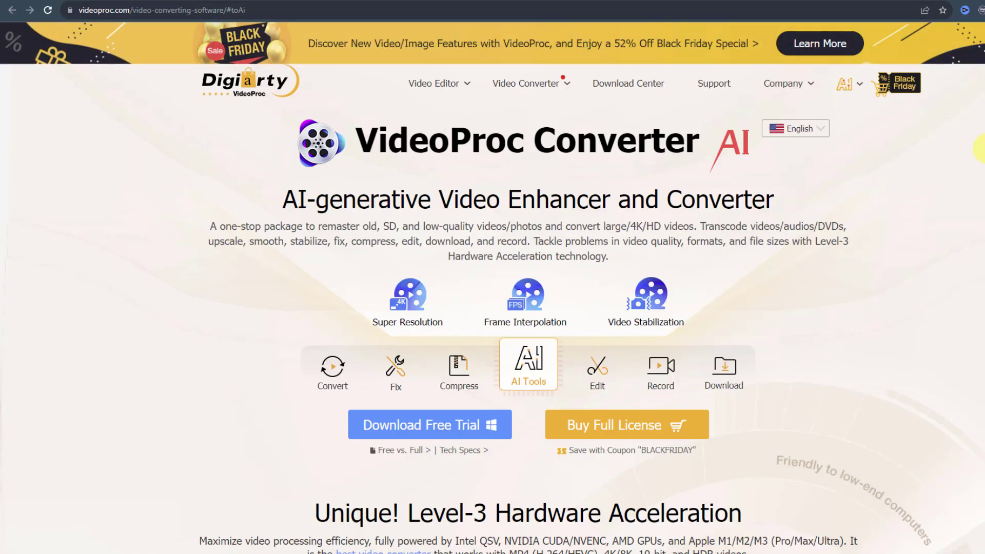
scroll(493, 277, down, 15)
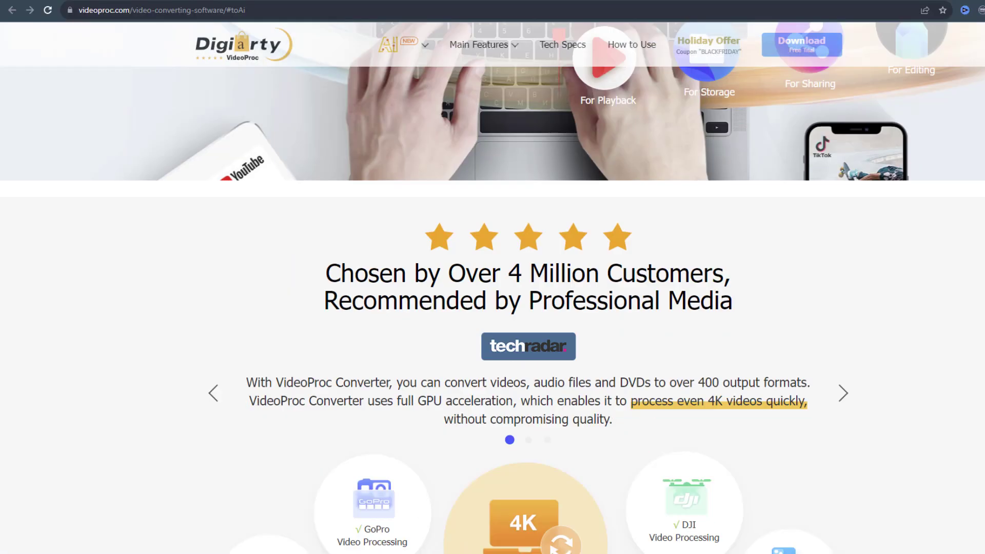
scroll(725, 451, down, 12)
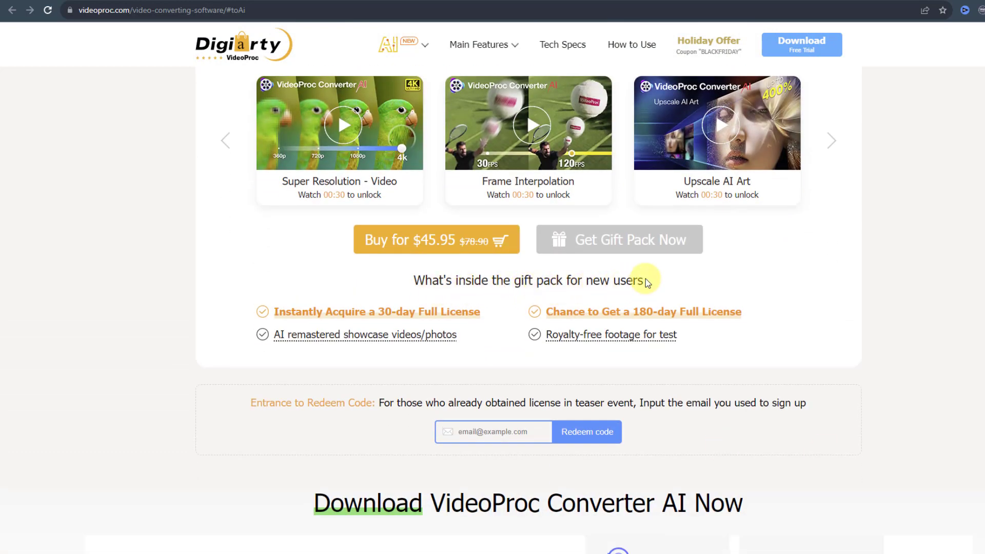
drag(483, 312, 384, 314)
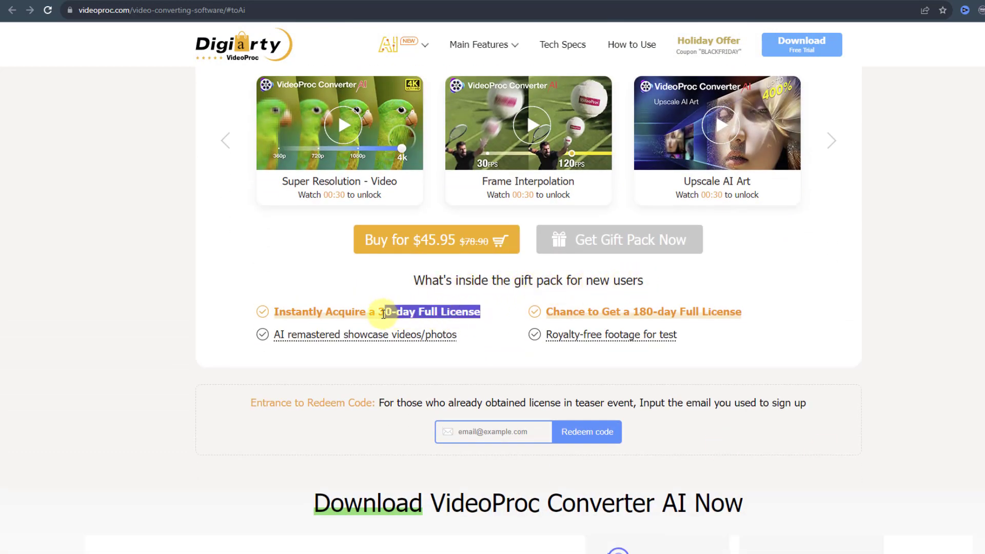
click(396, 295)
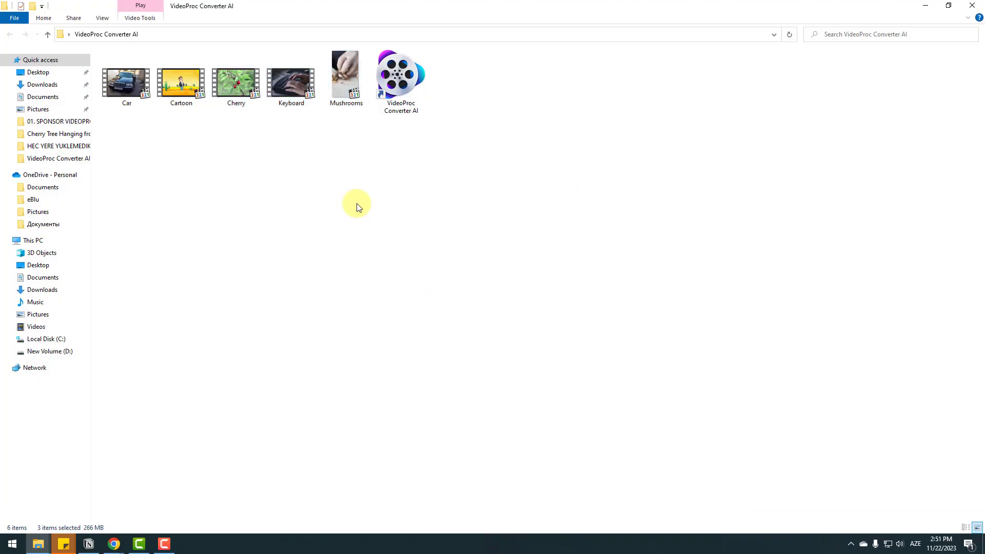
Start VideoProc Converter AI from its shortcut beside the sample clips and open Super Resolution.
drag(336, 126, 133, 102)
click(383, 161)
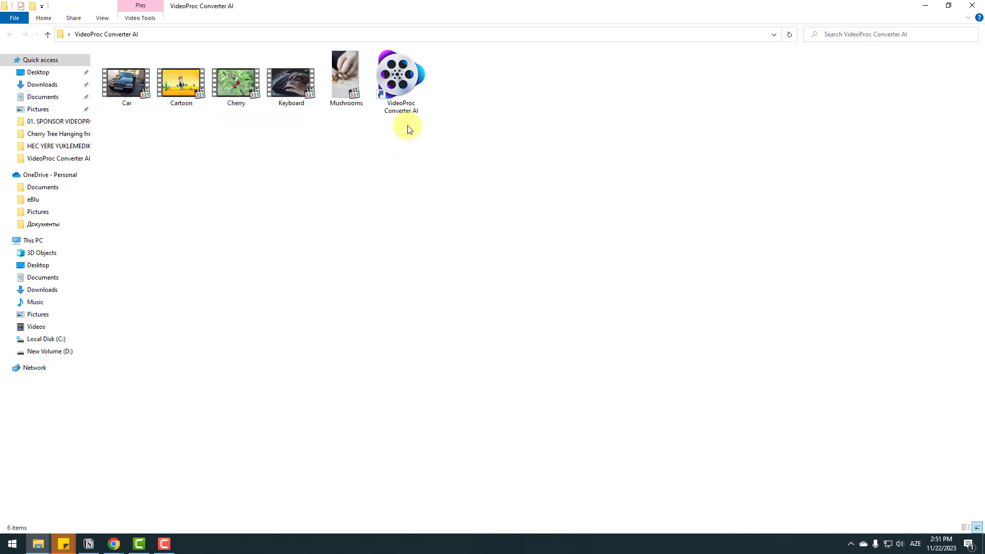
double_click(399, 79)
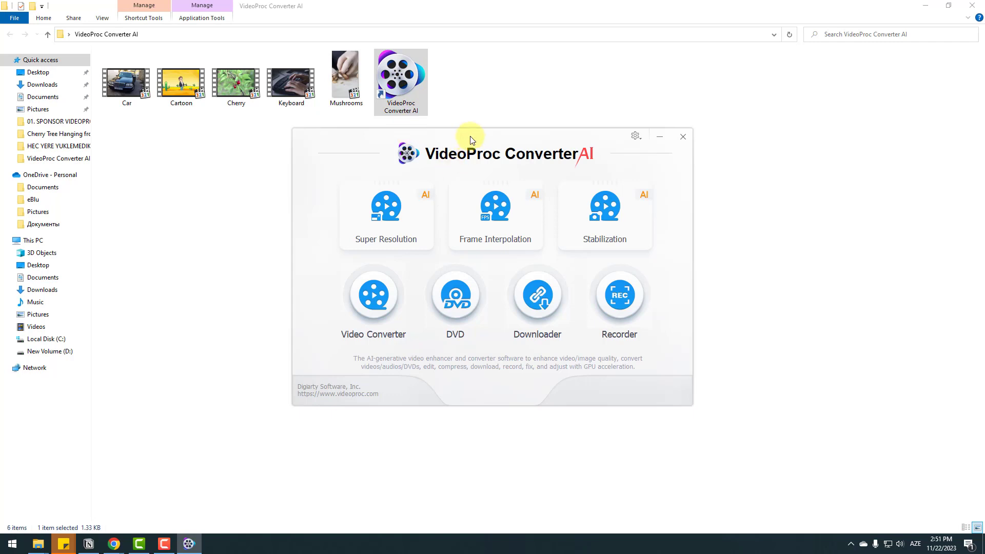
drag(471, 139, 467, 143)
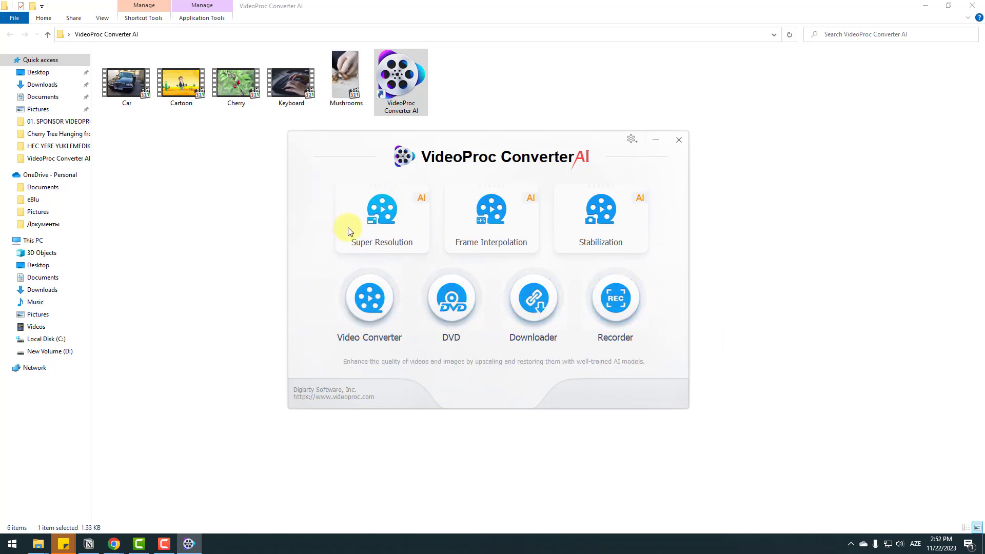
click(380, 222)
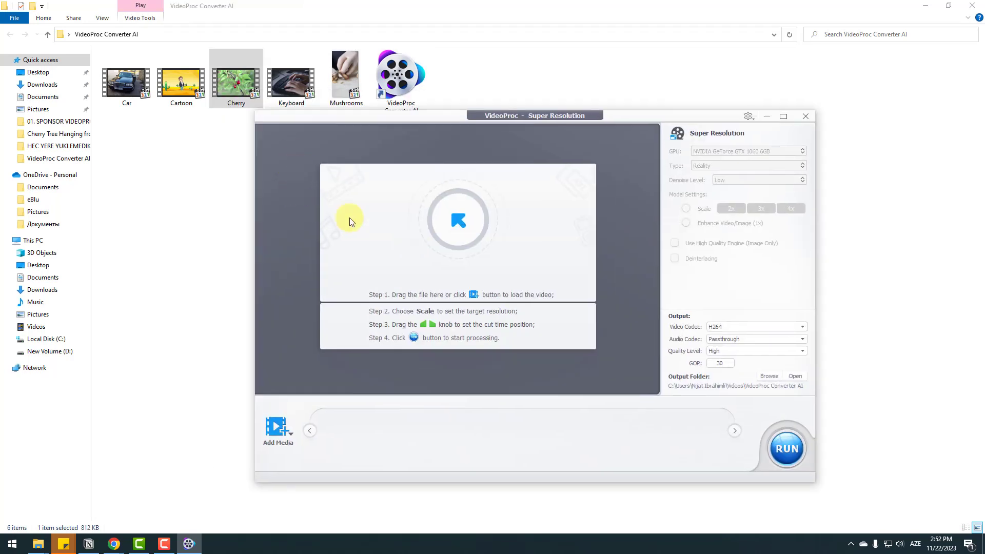
Load Cherry.mp4 into Super Resolution, maximize the window, and show its media info.
click(275, 434)
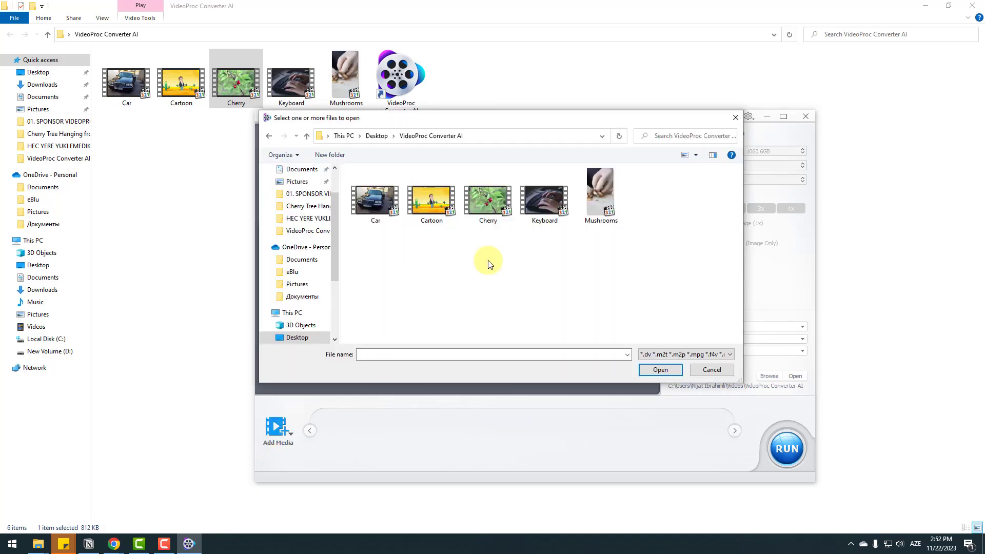
click(493, 206)
double_click(491, 205)
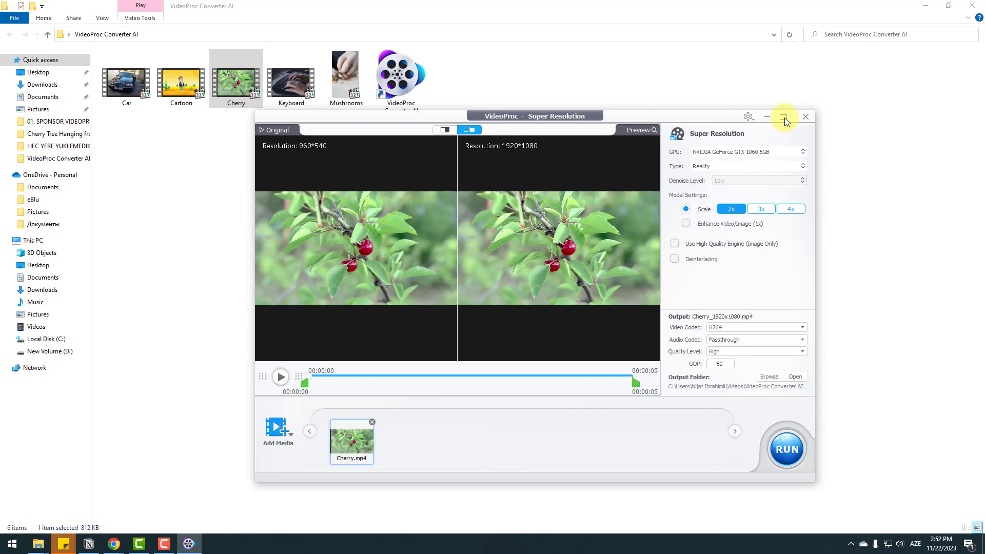
click(783, 117)
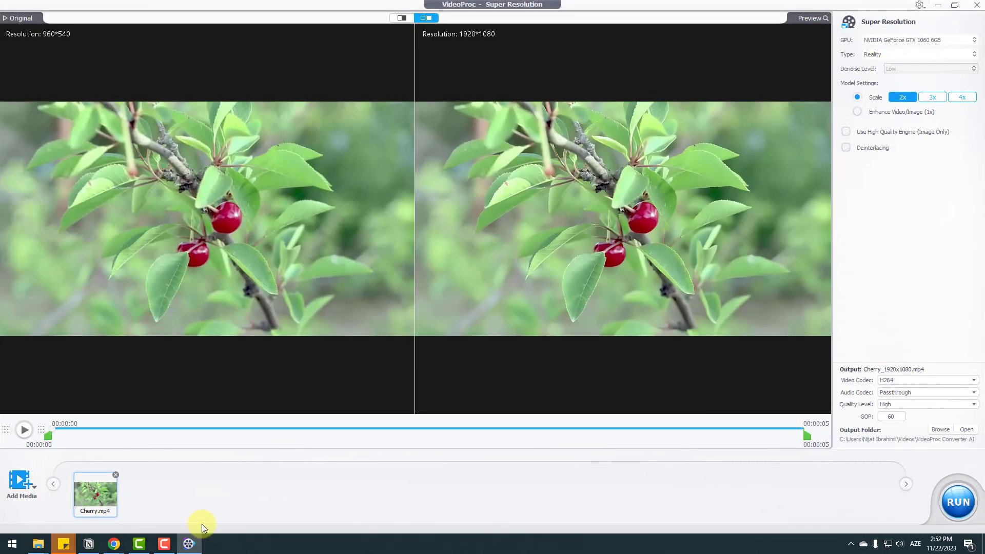
click(77, 502)
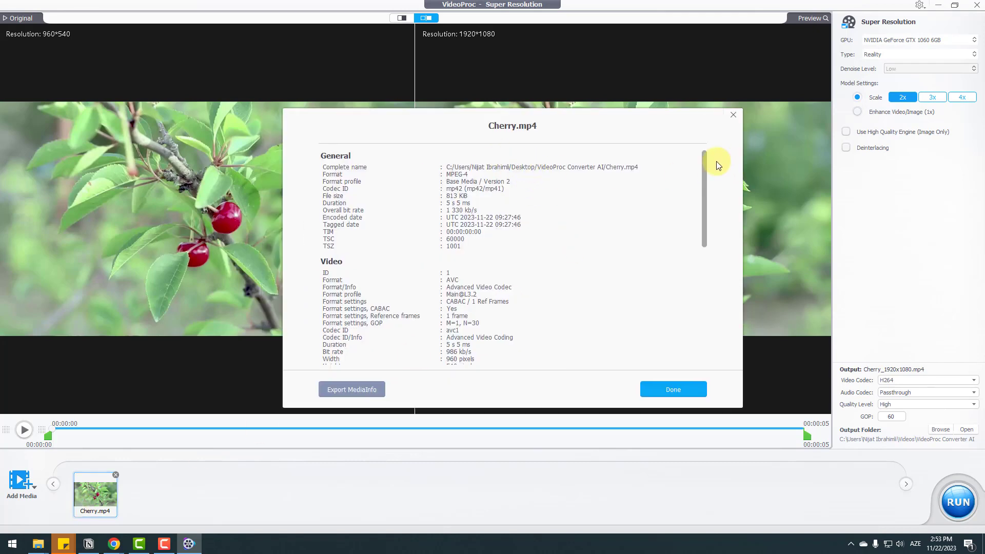
scroll(706, 200, down, 2)
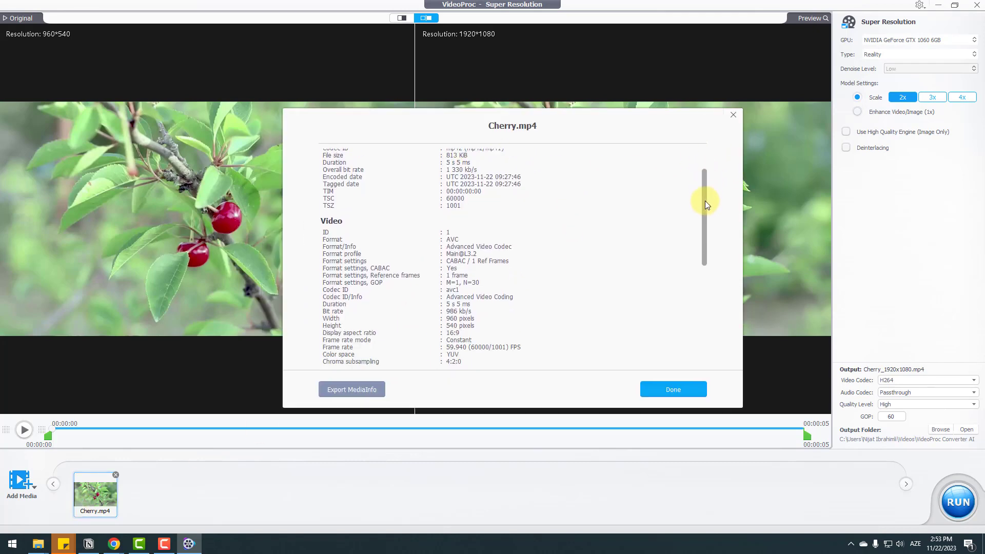
drag(705, 202, 707, 169)
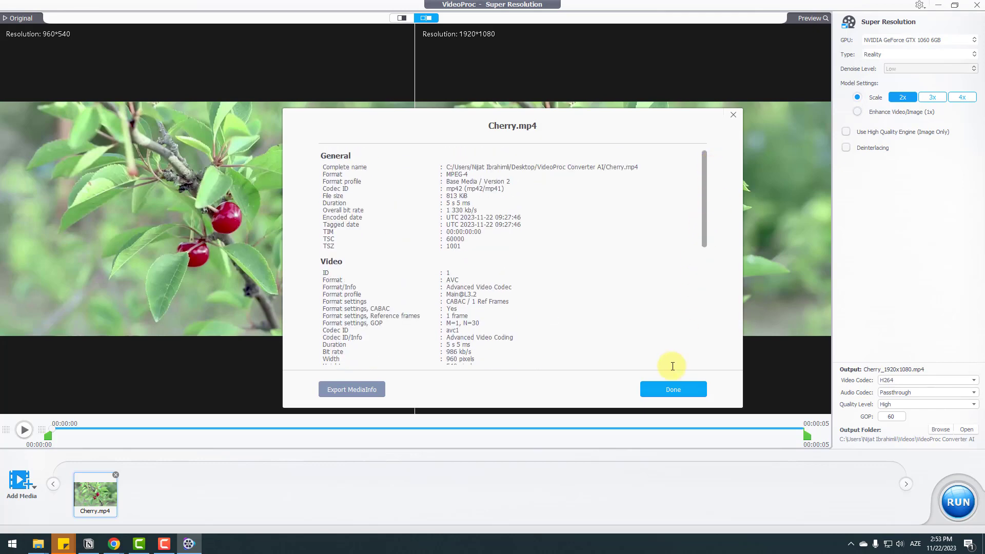
click(663, 393)
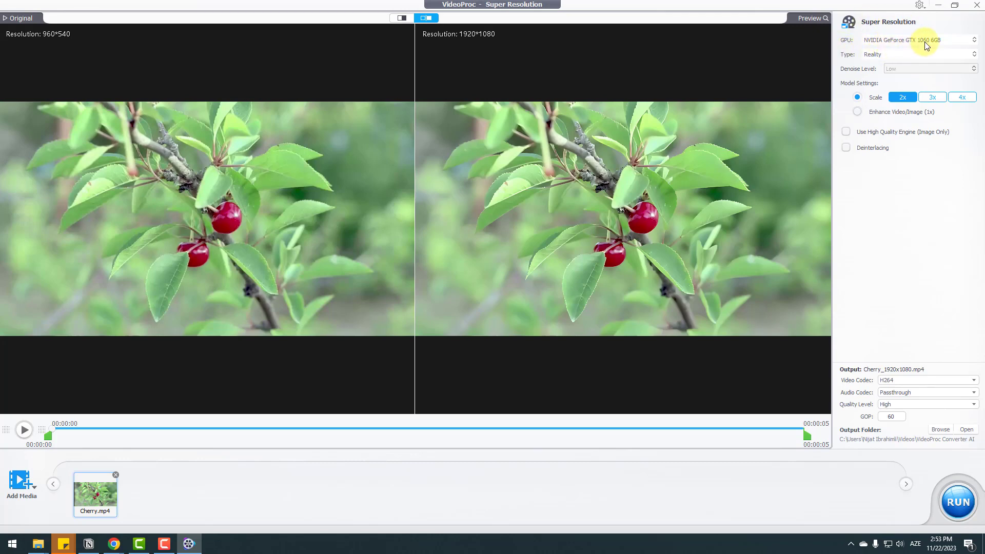
Keep the Reality model type and raise the scale to 4x for a 3840x2160 output.
click(887, 58)
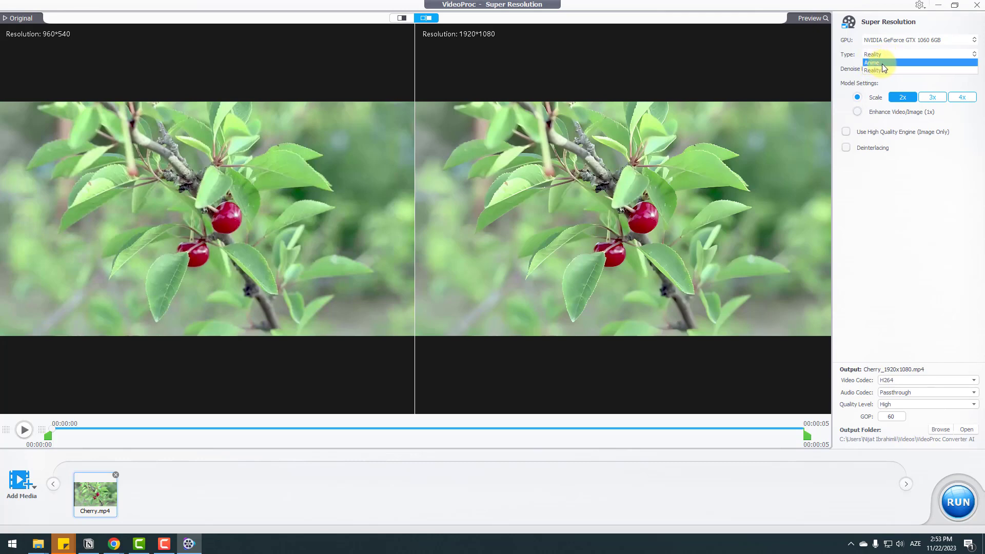
click(845, 57)
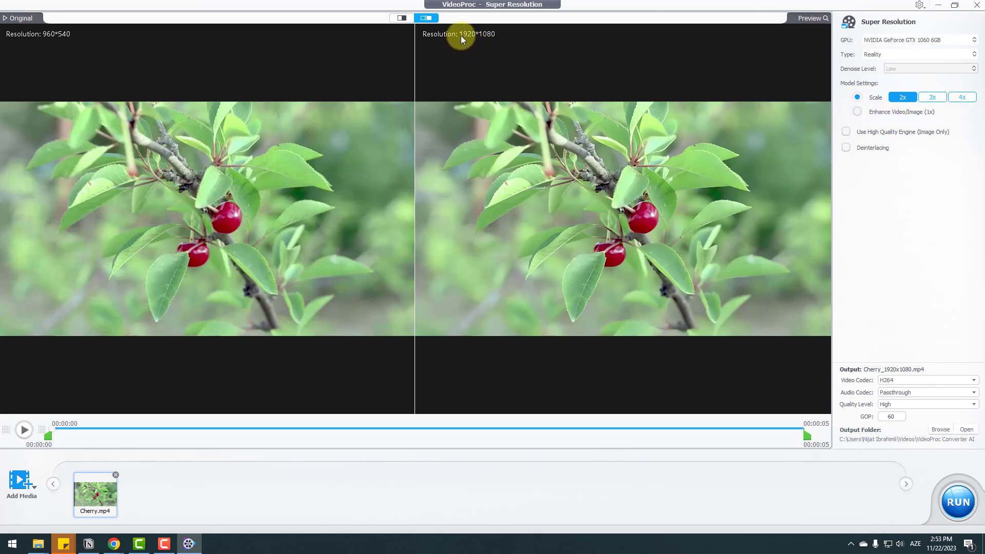
click(933, 97)
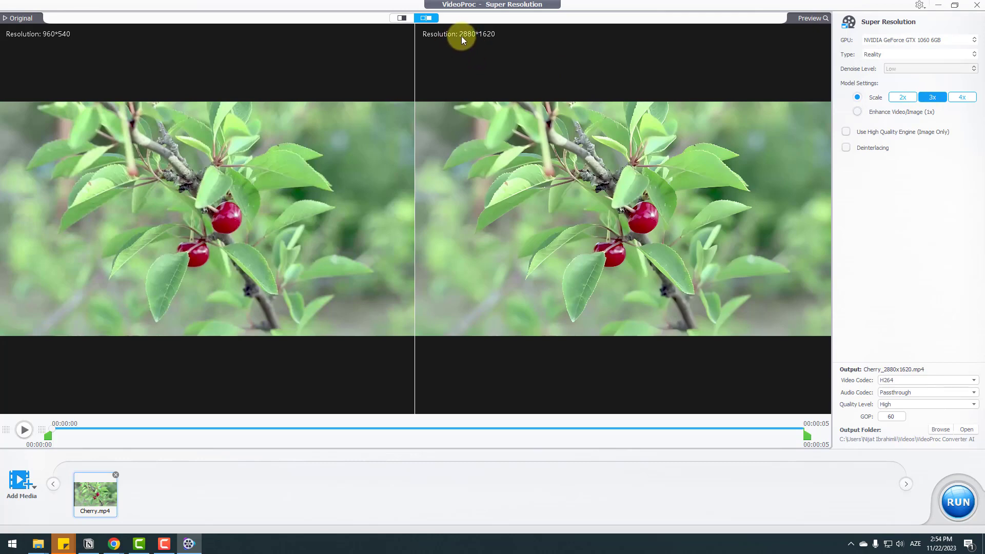
click(964, 98)
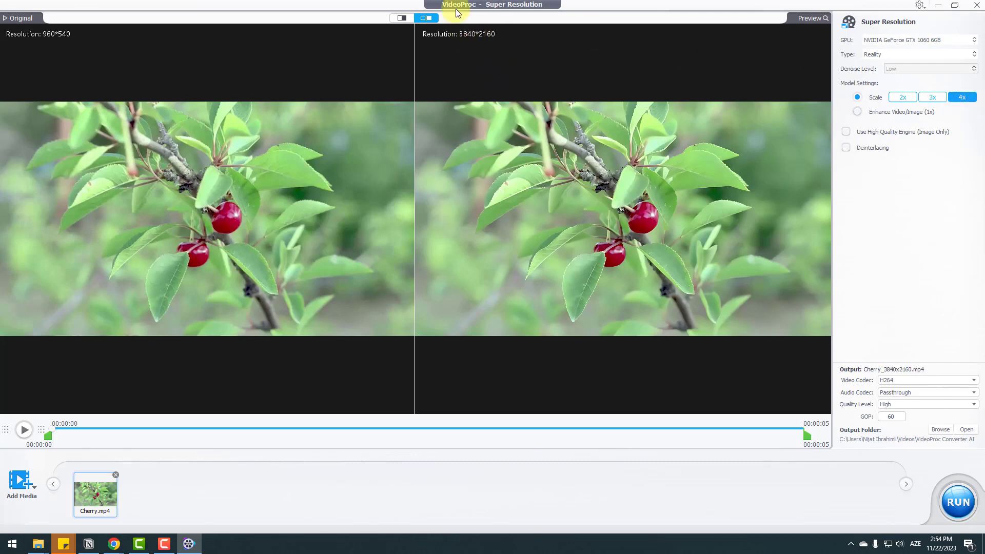
Compare the 960*540 original against the 3840*2160 upscale in split view, then restore side-by-side.
click(402, 19)
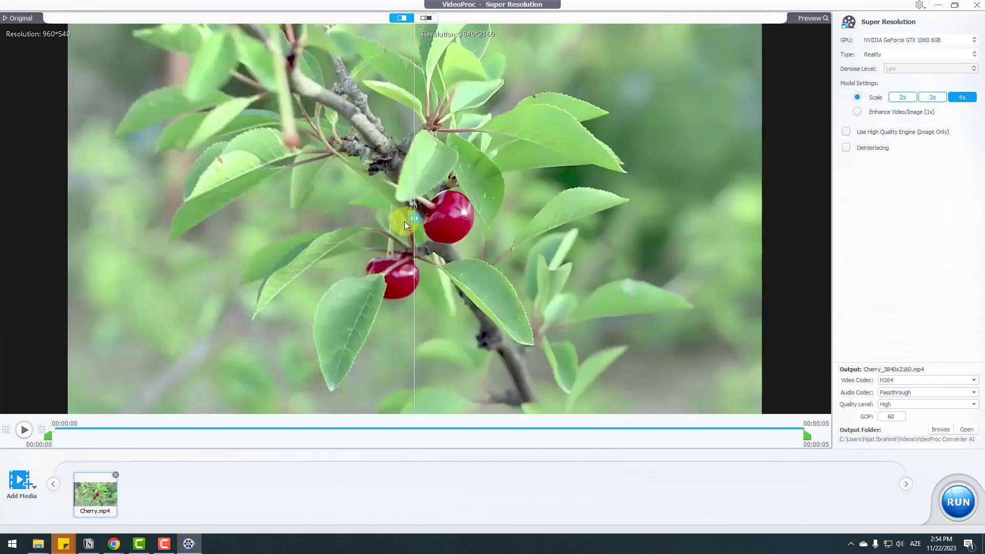
drag(411, 220, 374, 219)
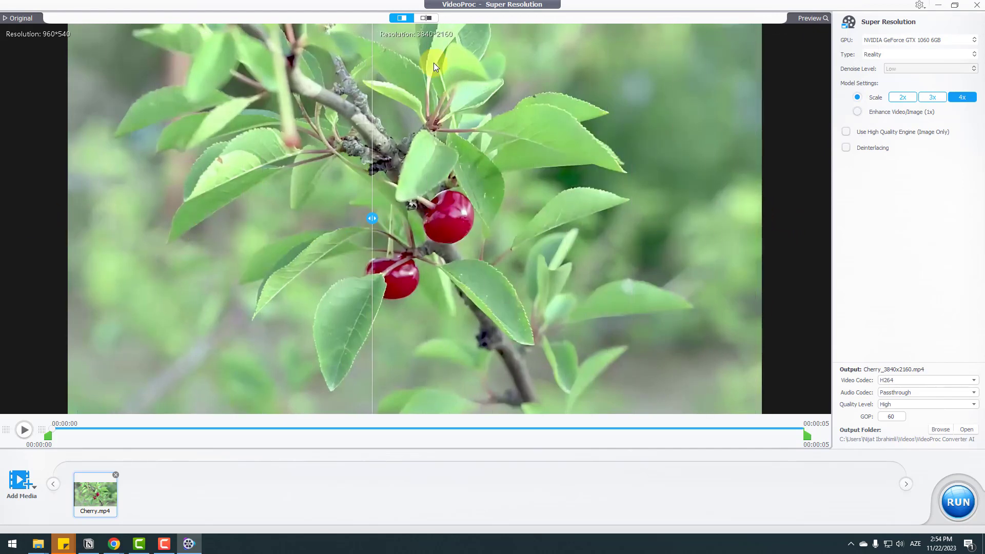
click(429, 19)
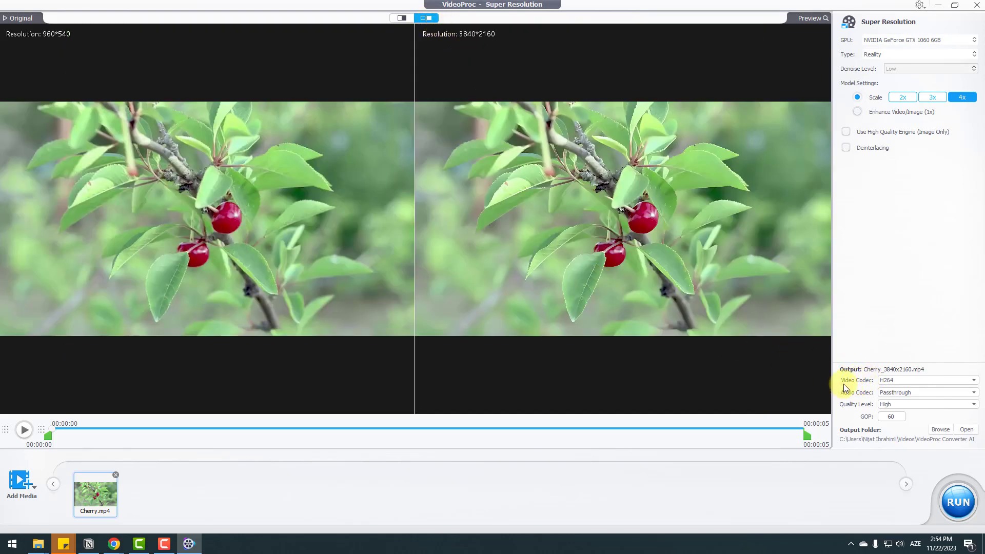
Keep H264 video and Passthrough audio codecs, and set Quality Level to Highest.
click(888, 380)
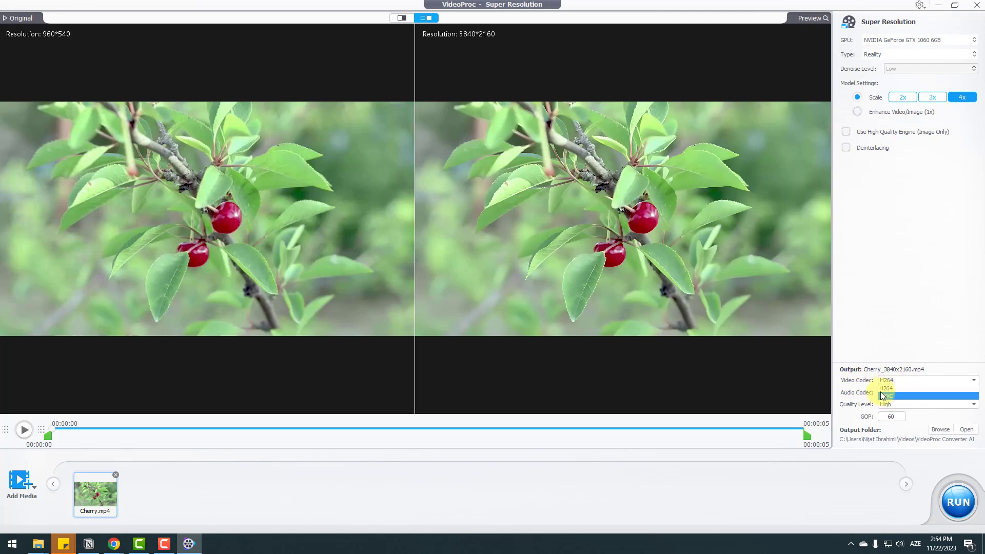
click(883, 389)
click(890, 392)
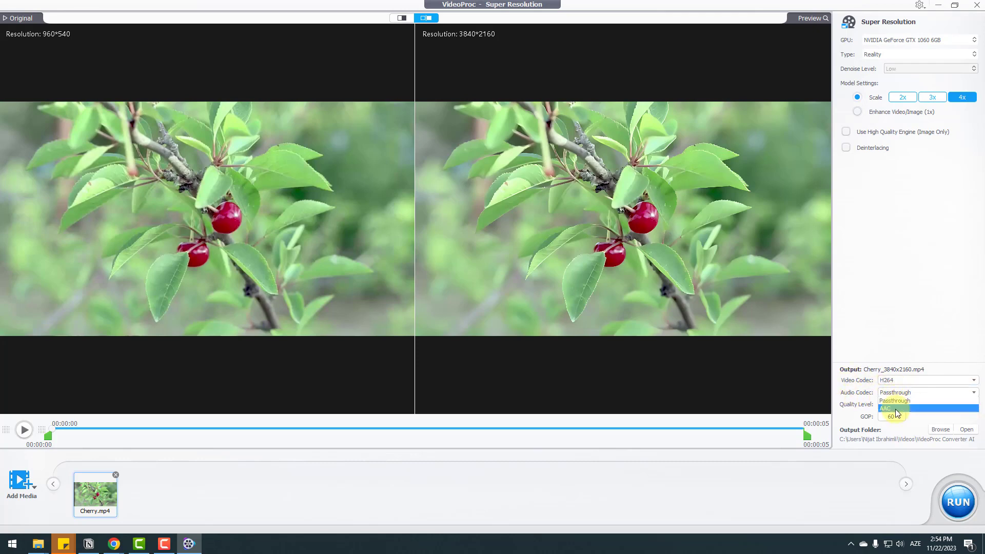
click(863, 393)
click(890, 405)
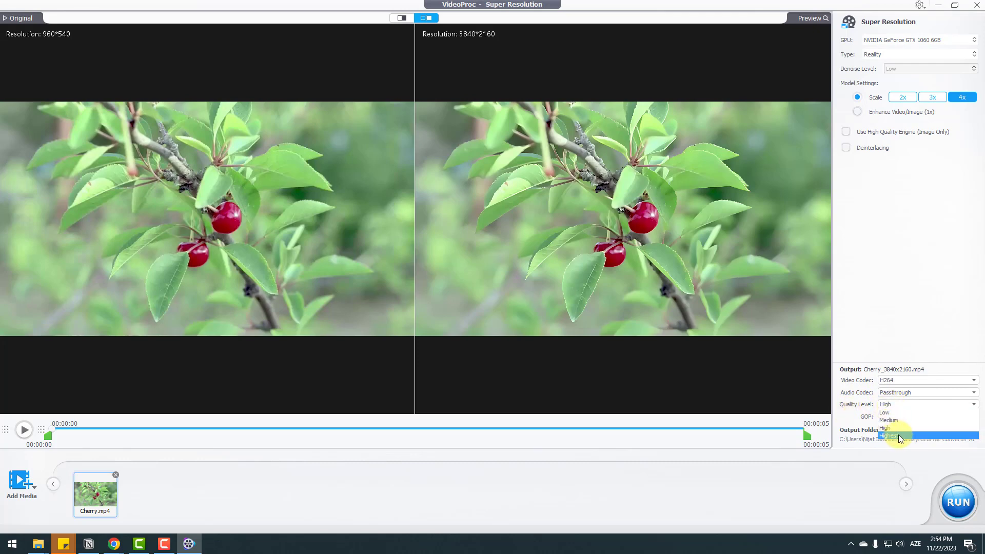
click(899, 439)
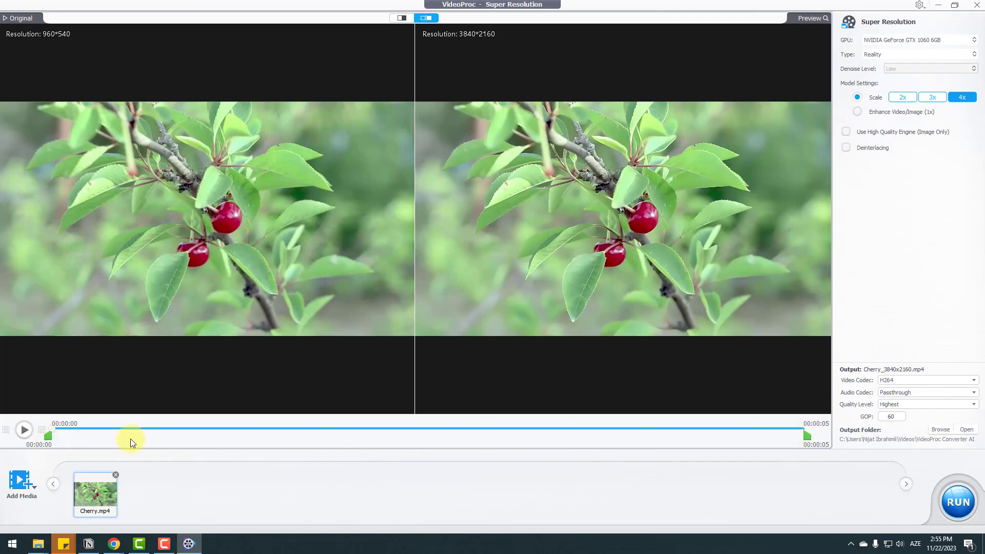
drag(49, 436, 132, 436)
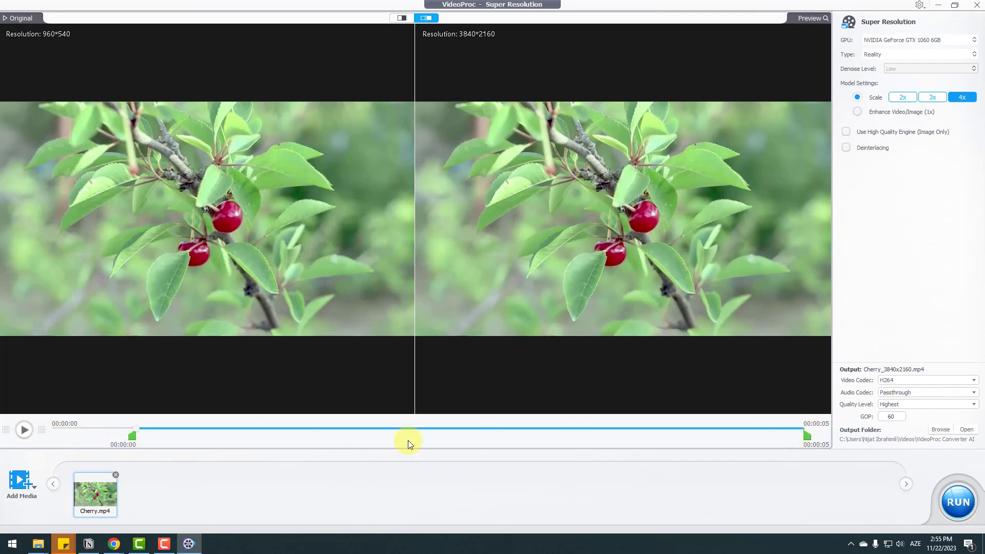
mouse_move(808, 434)
mouse_down()
mouse_move(560, 441)
mouse_move(820, 436)
mouse_up()
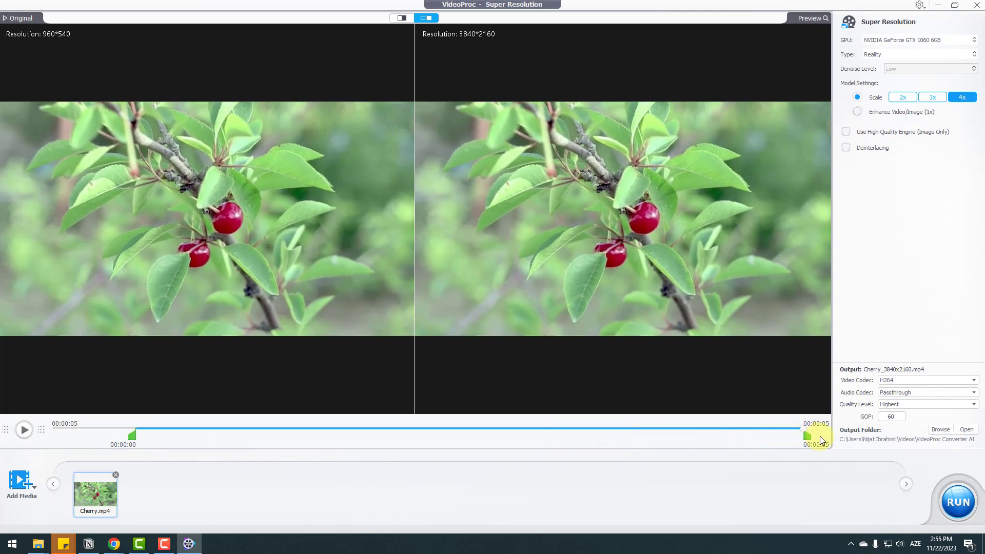
drag(125, 436, 25, 434)
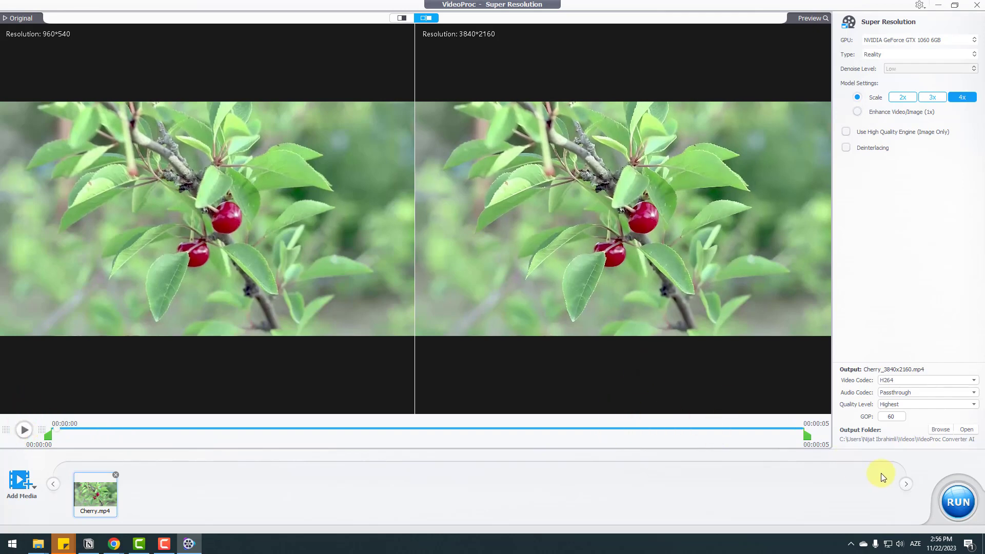
Export Cherry_3840x2160.mp4, confirm its 3840×2160 frame size in Properties, and play it.
click(956, 503)
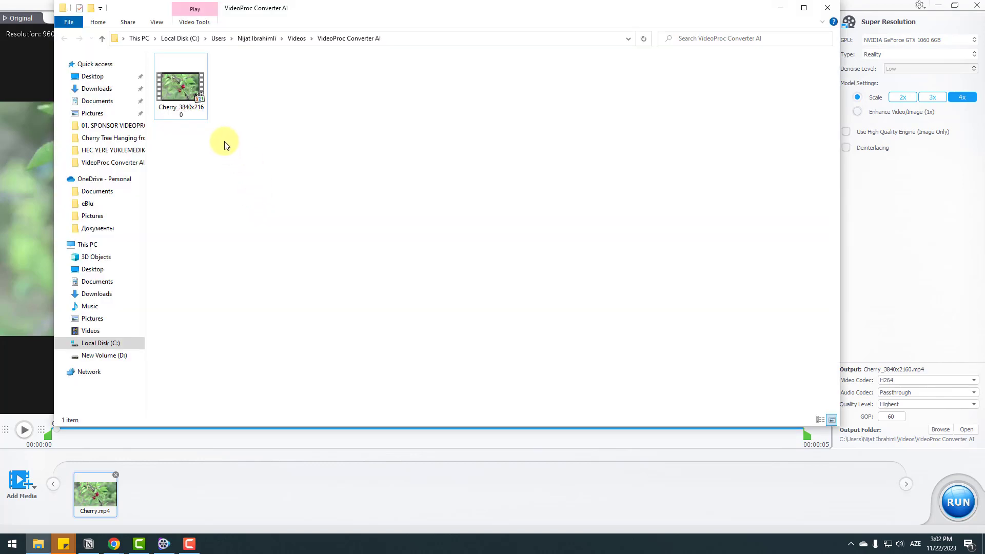
click(207, 105)
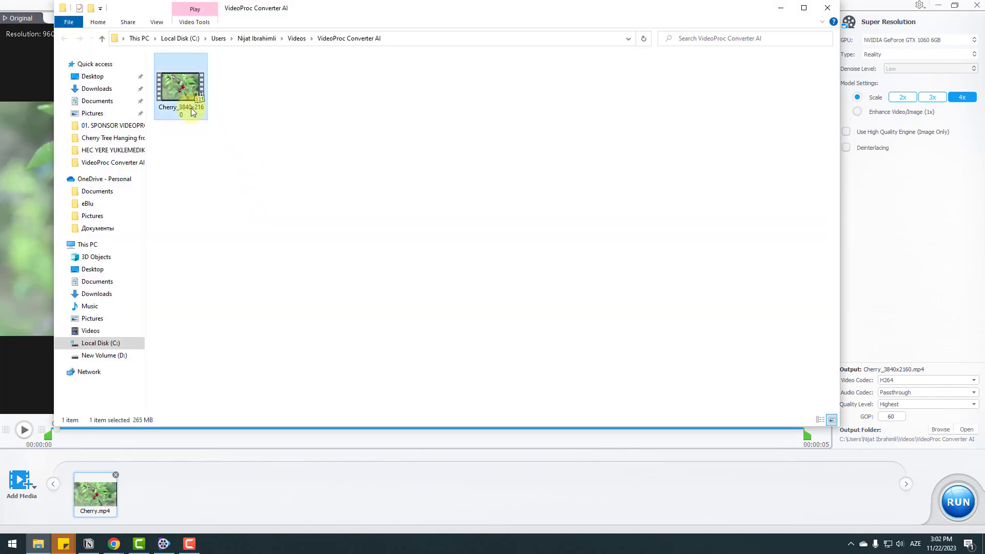
right_click(192, 109)
click(222, 349)
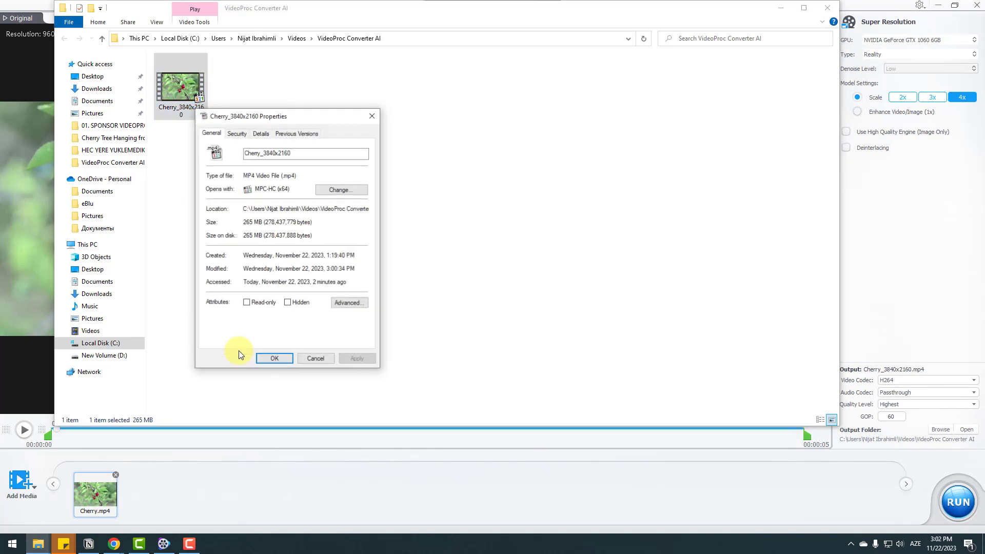
click(260, 133)
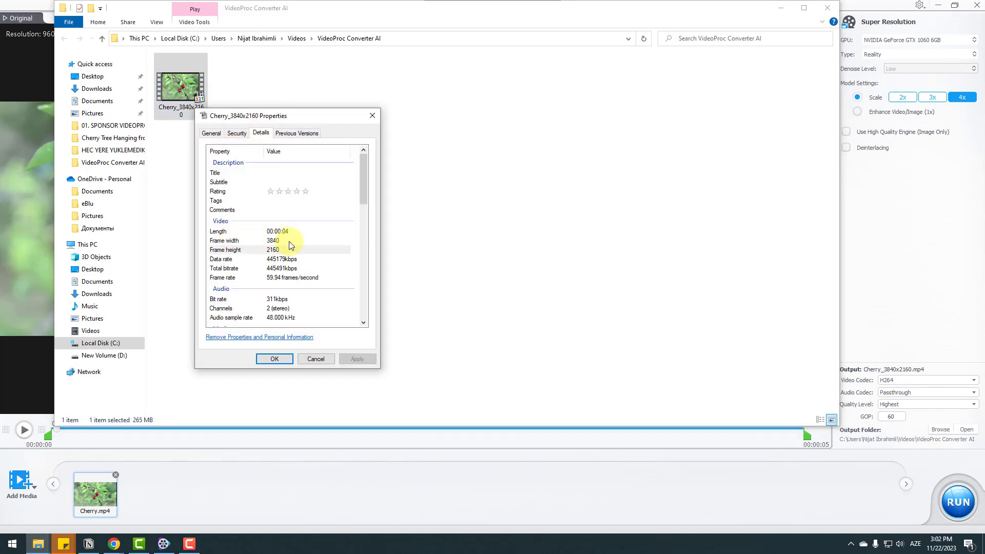
mouse_move(362, 198)
mouse_down()
mouse_move(361, 231)
mouse_move(362, 183)
mouse_up()
click(373, 116)
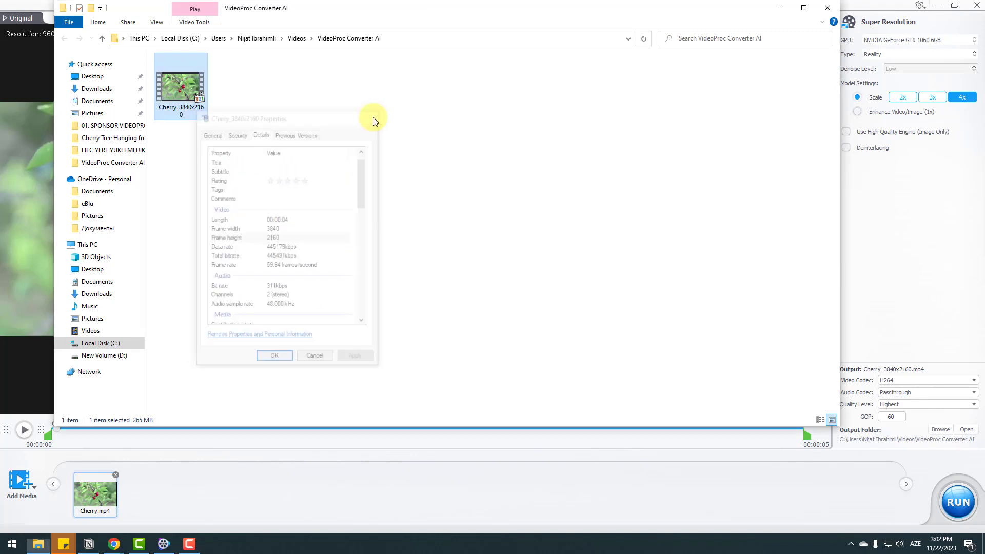
double_click(198, 88)
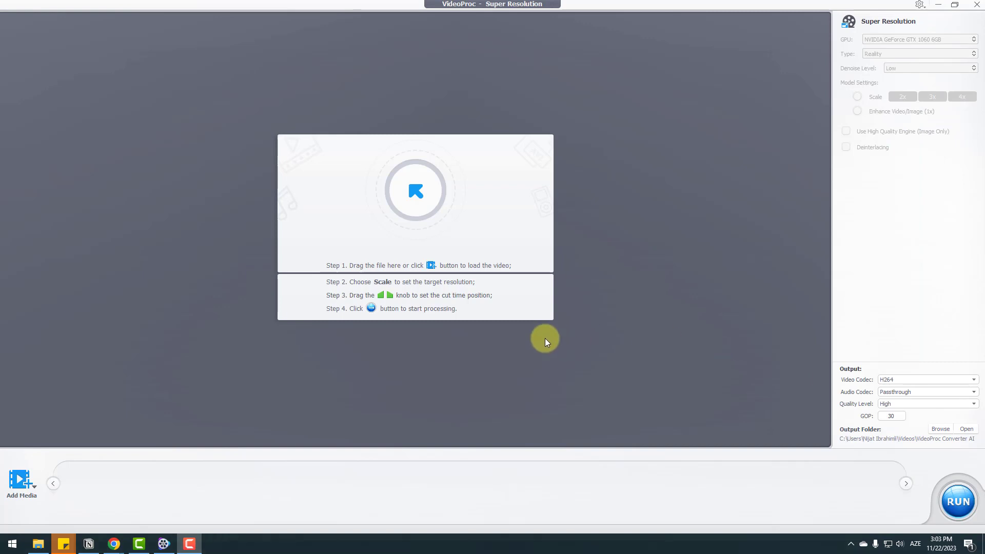
Add Cartoon.mp4 and switch the upscaling model Type to Anime for a 1920×1080 output.
click(17, 482)
click(174, 101)
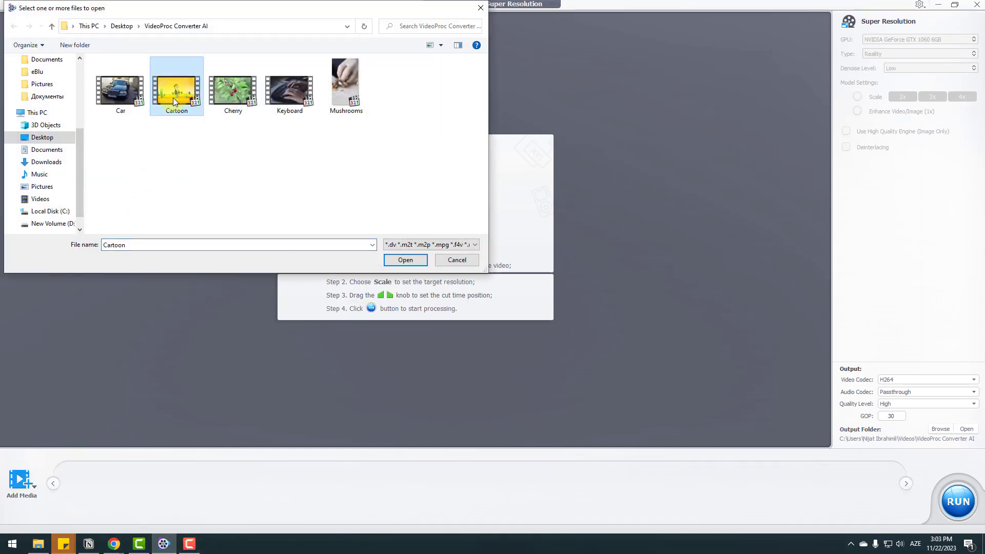
click(397, 260)
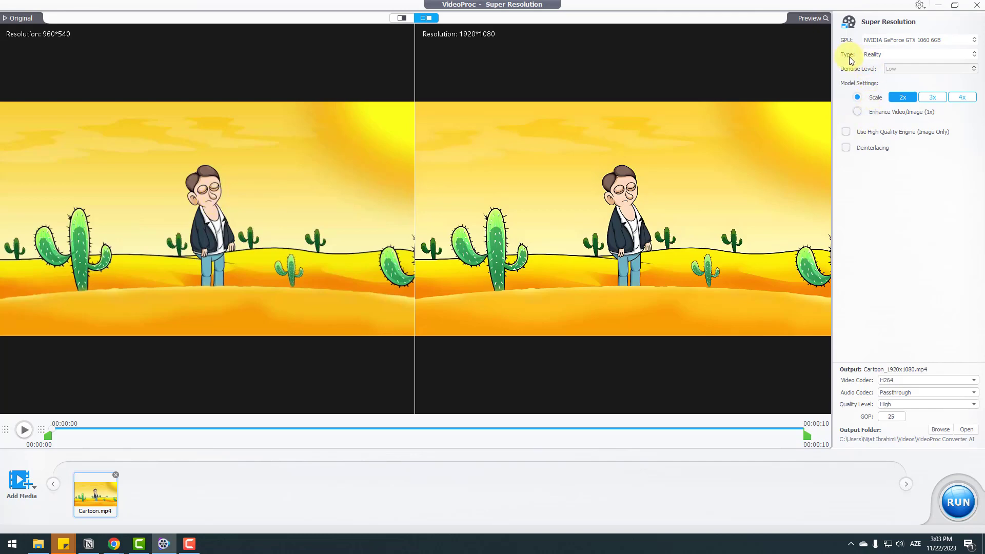
click(876, 56)
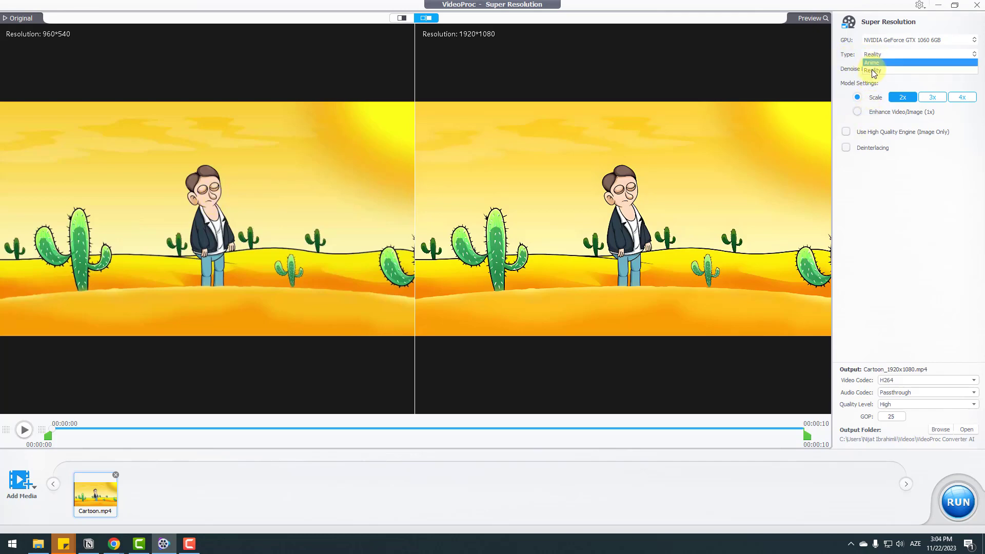
click(876, 65)
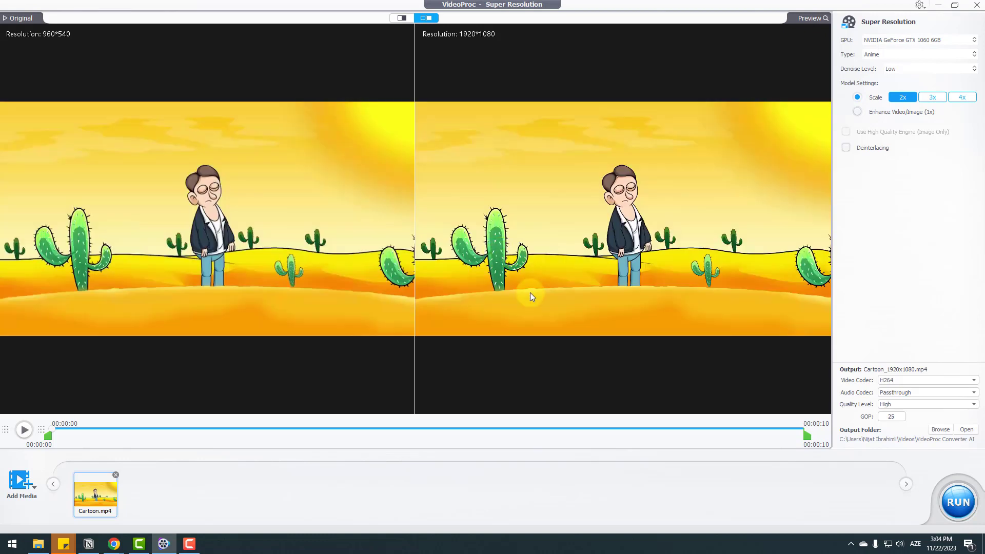
Sweep the split before/after divider across the Cartoon clip and set Denoise Level to High.
click(401, 18)
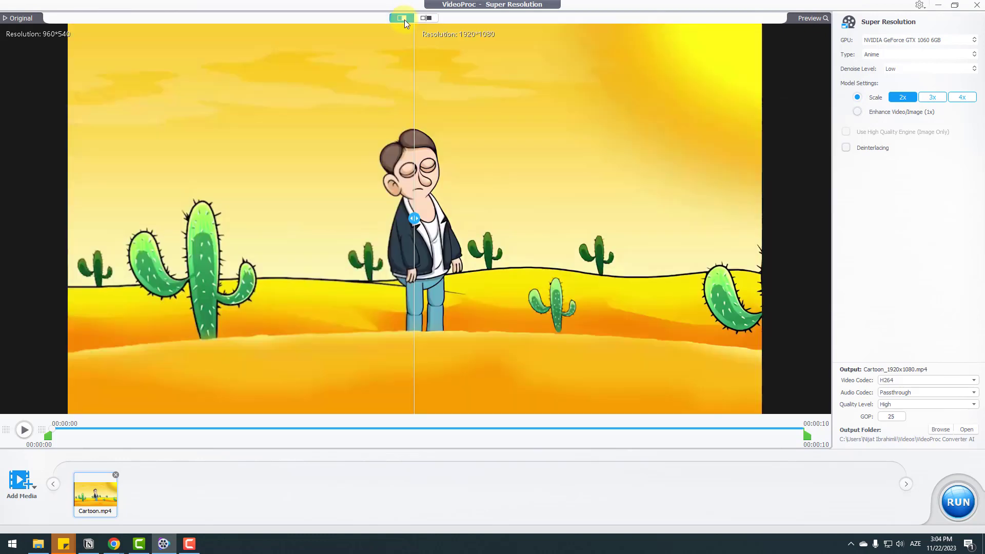
drag(433, 219, 523, 218)
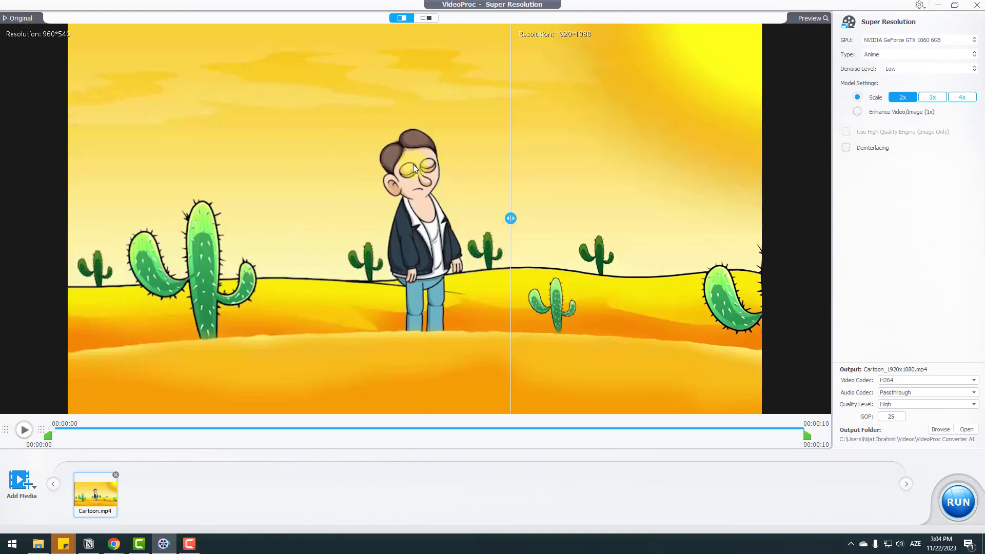
drag(511, 220, 420, 219)
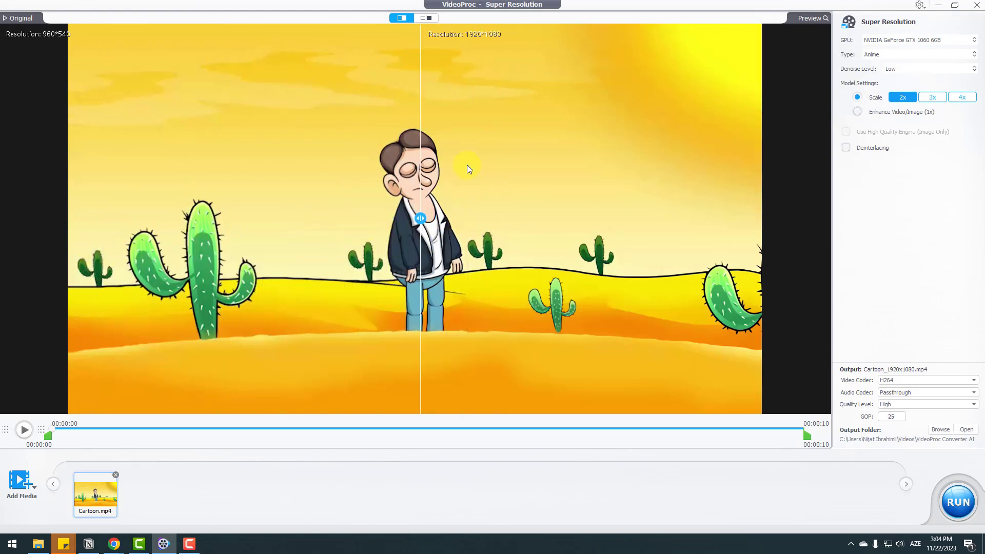
click(893, 67)
click(894, 79)
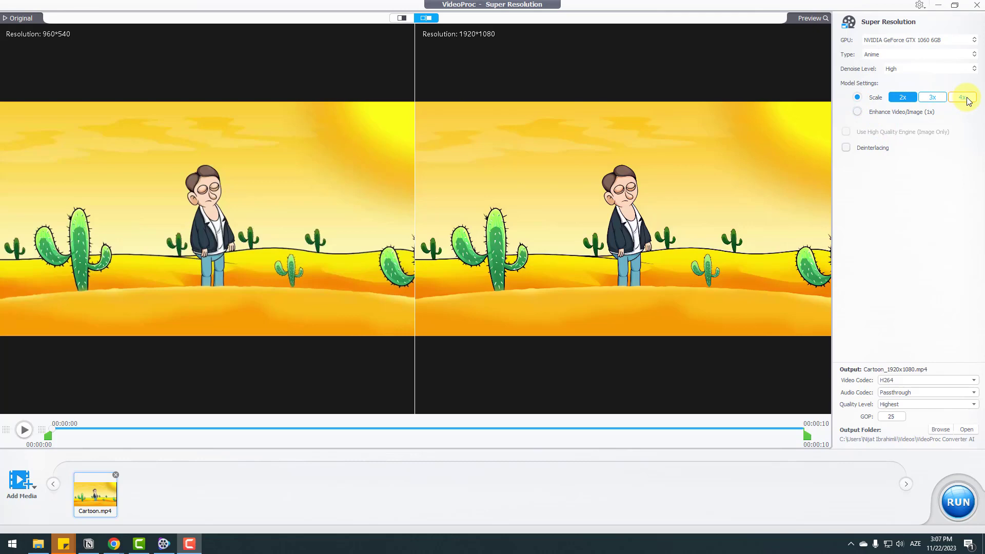
Keep Quality Level at Highest and export the clip as Cartoon_1920x1080.mp4.
click(885, 404)
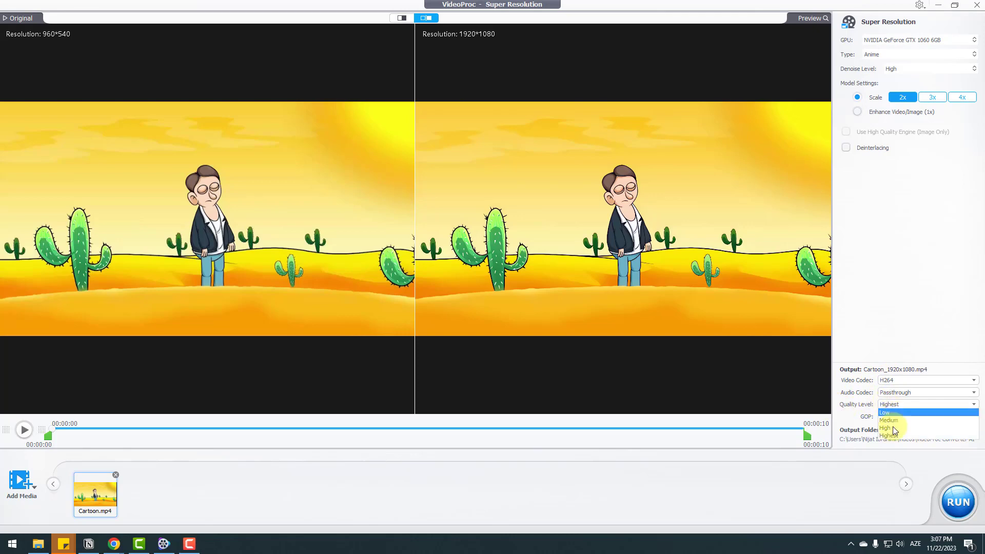
click(861, 402)
click(951, 501)
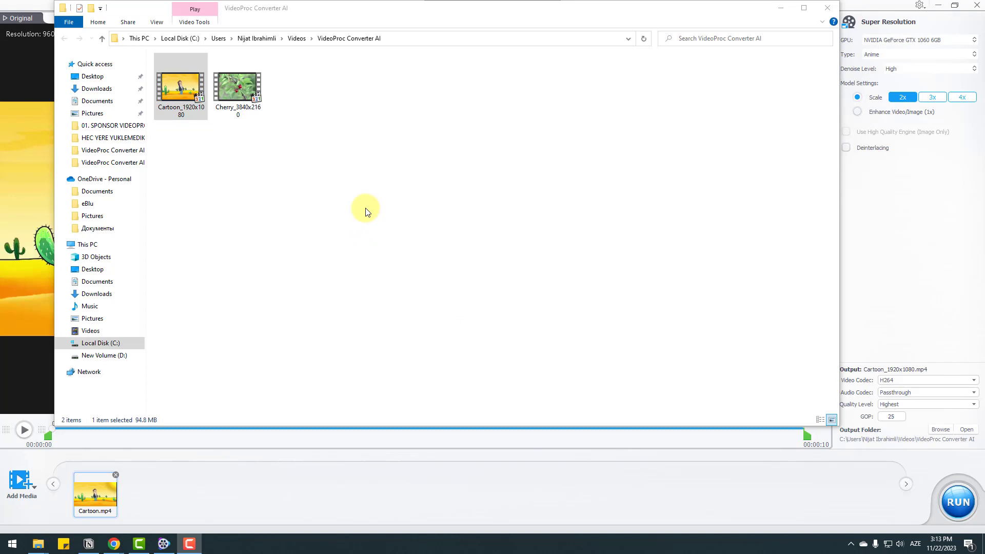
Play the exported Cartoon_1920x1080 video from the output folder, then close the player.
click(305, 191)
click(181, 119)
double_click(180, 88)
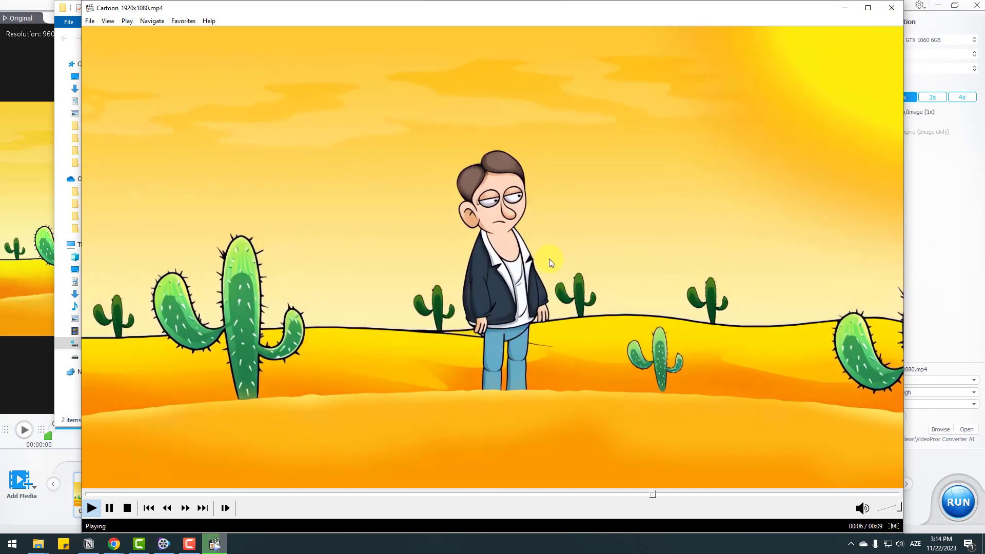
click(891, 8)
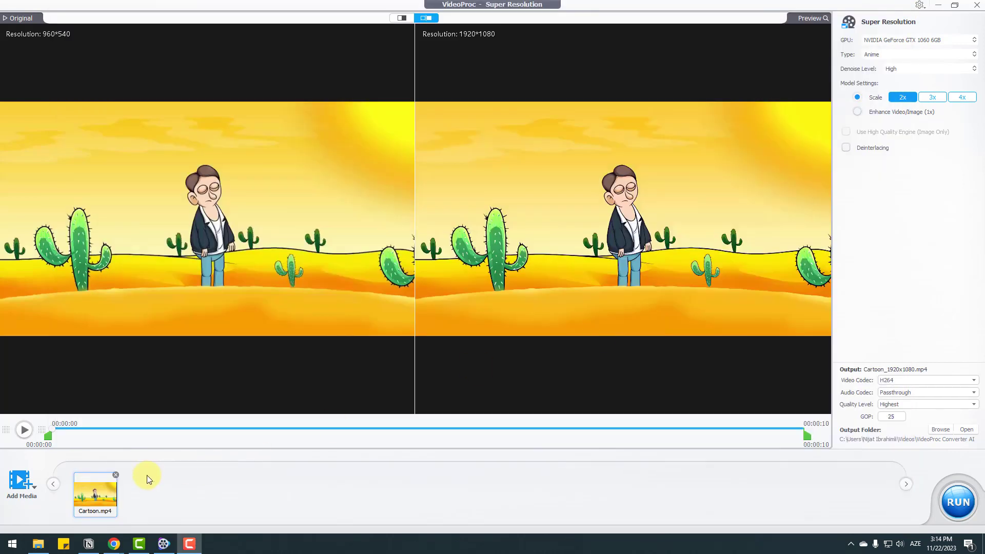
Replace the Cartoon clip with Keyboard.mp4 in Super Resolution, defaulting to a 2x 3840x2160 output.
click(116, 477)
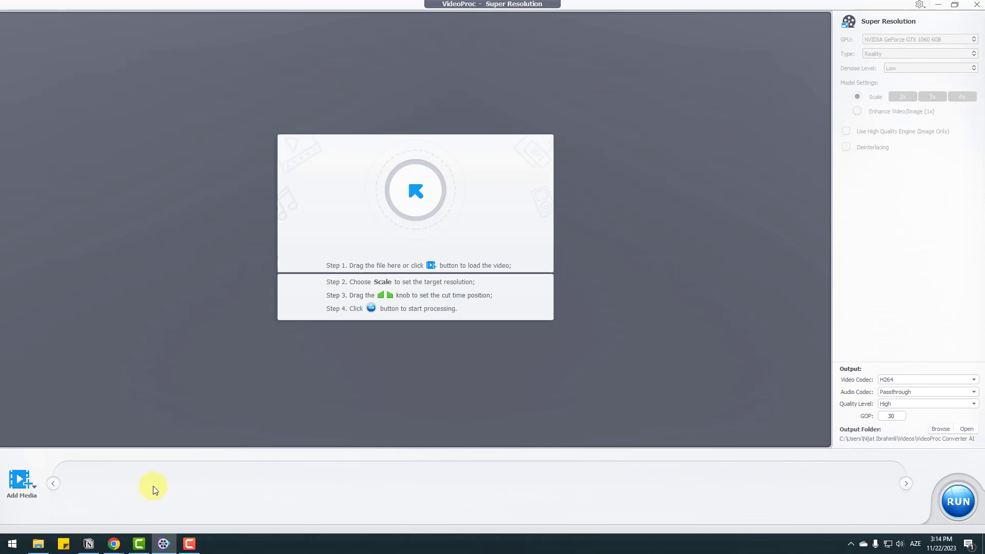
click(20, 483)
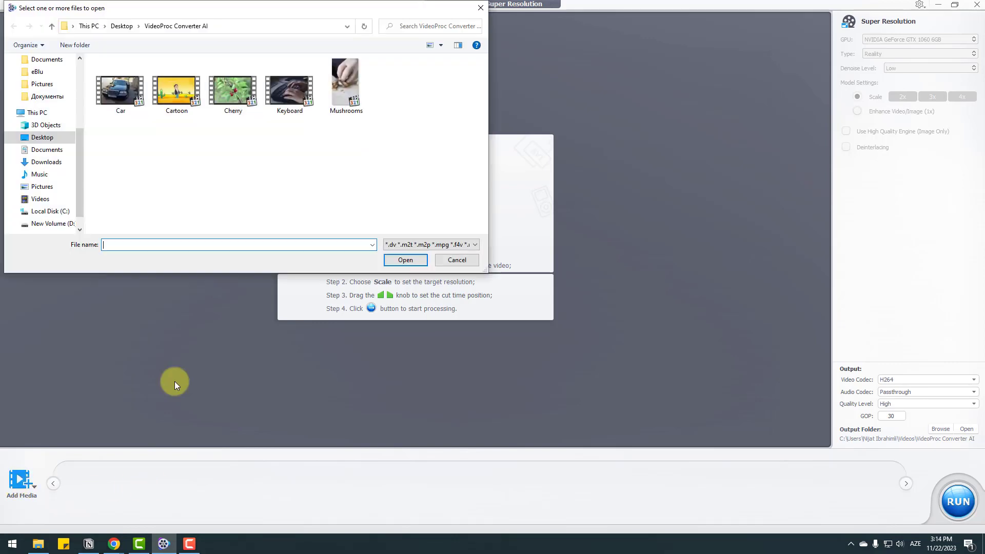
click(290, 99)
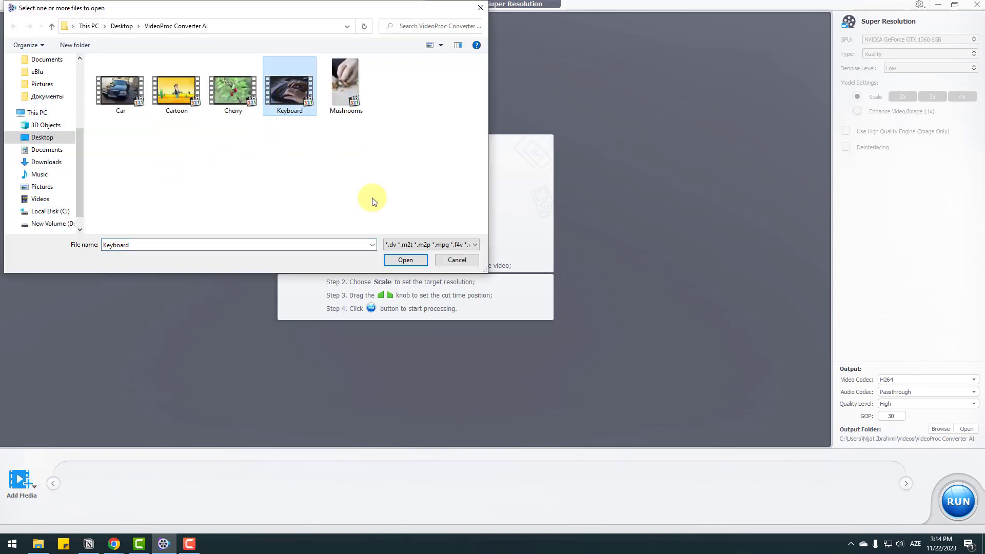
click(406, 260)
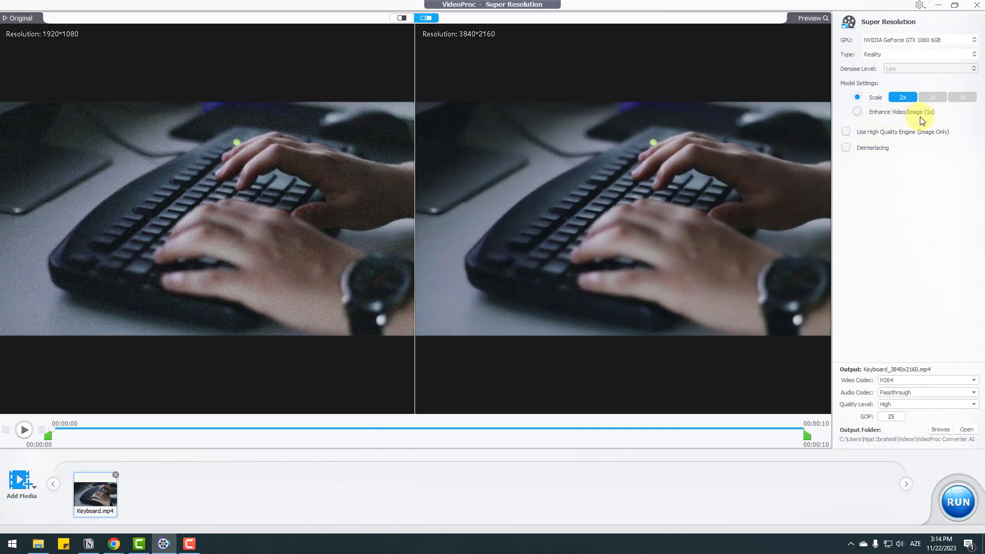
Switch Keyboard to Enhance Video/Image (1x) at 1920x1080, comparing original and enhanced in split view.
click(858, 112)
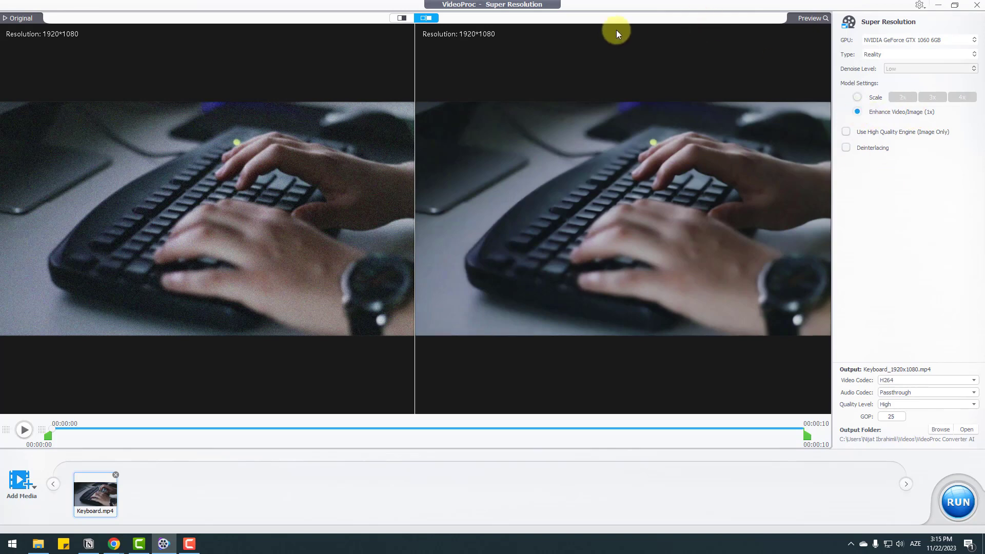
click(403, 18)
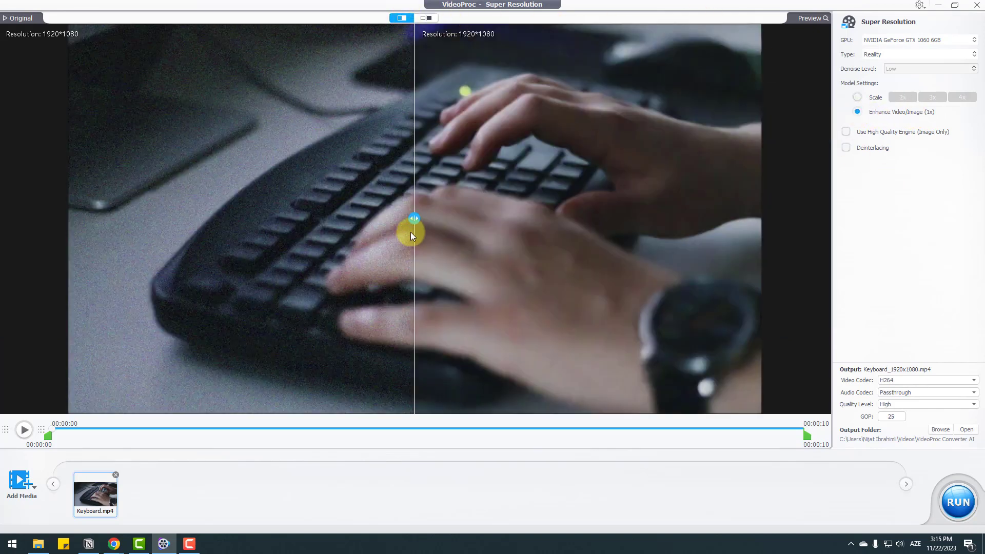
drag(415, 220, 380, 195)
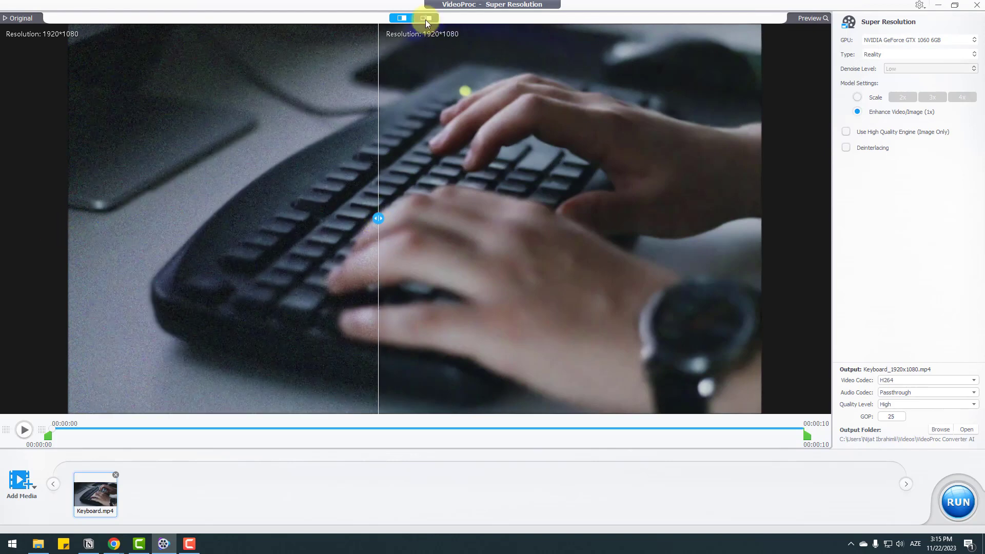
click(426, 18)
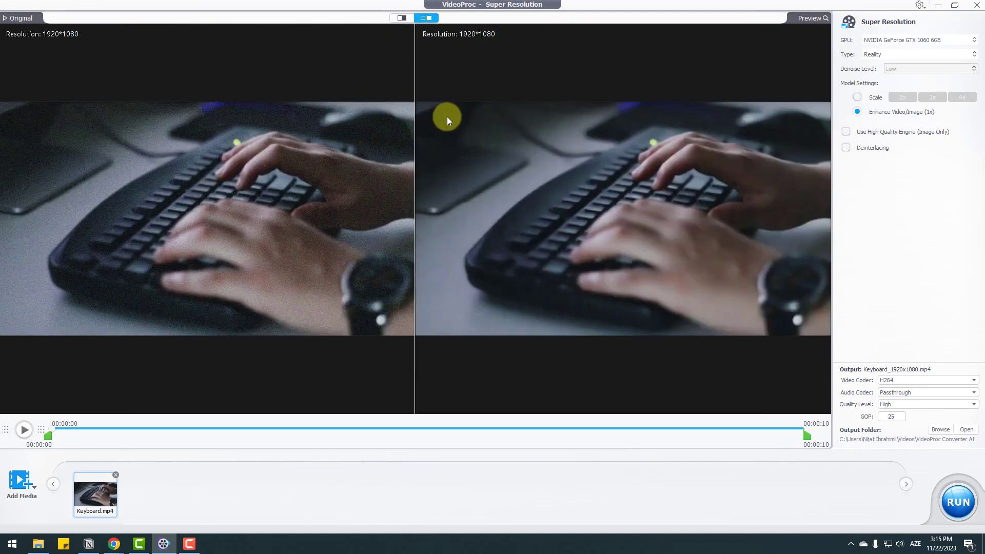
Export Keyboard_1920x1080.mp4, play it from the output folder, then return to VideoProc.
click(960, 505)
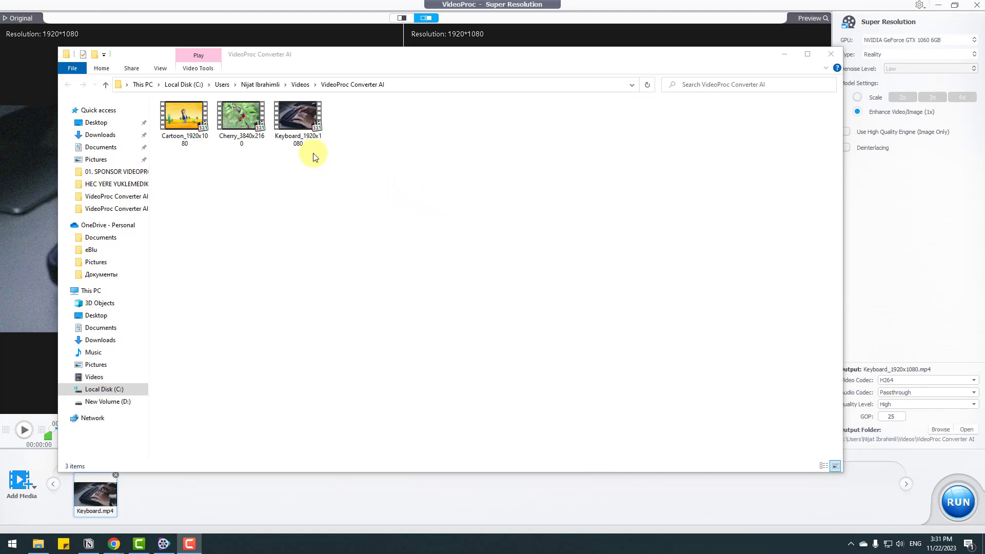
click(302, 134)
double_click(299, 126)
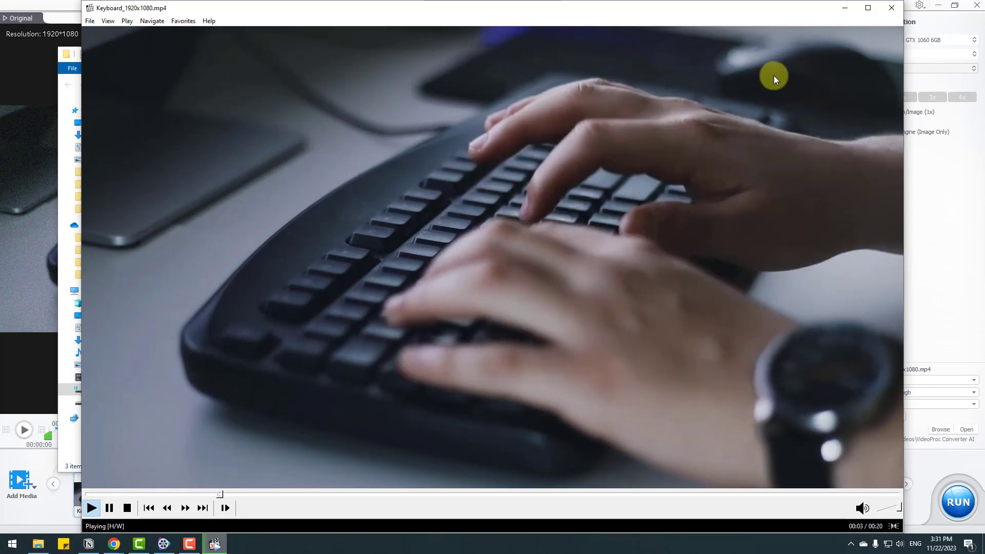
click(889, 11)
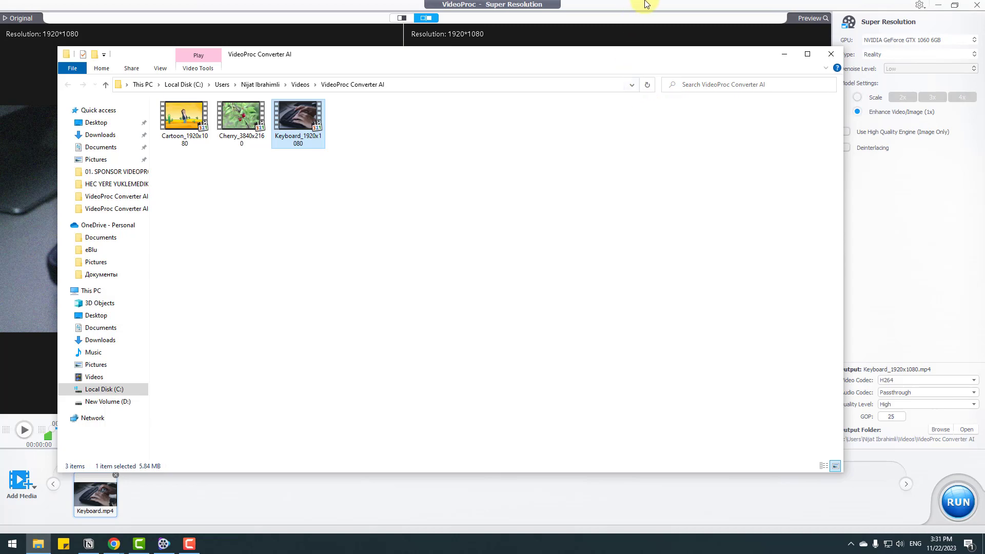
click(647, 4)
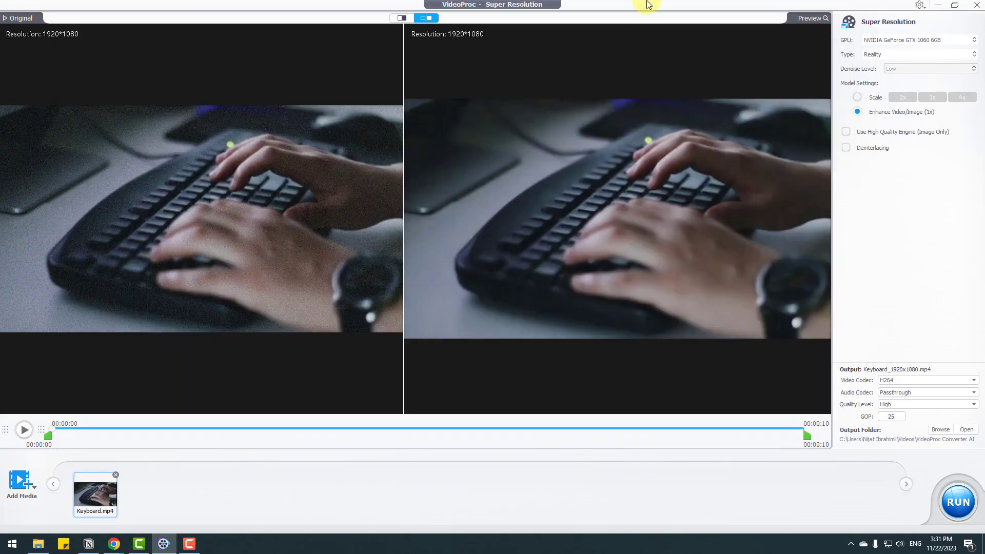
Remove Keyboard.mp4 and load Mushrooms.mov into Frame Interpolation, defaulting to a 2x 120 FPS output.
click(115, 474)
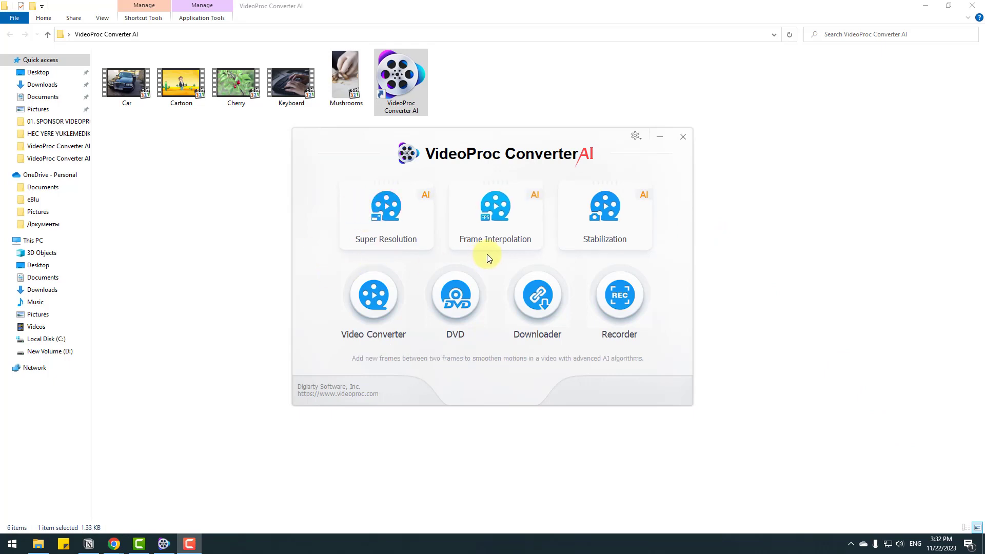
click(499, 208)
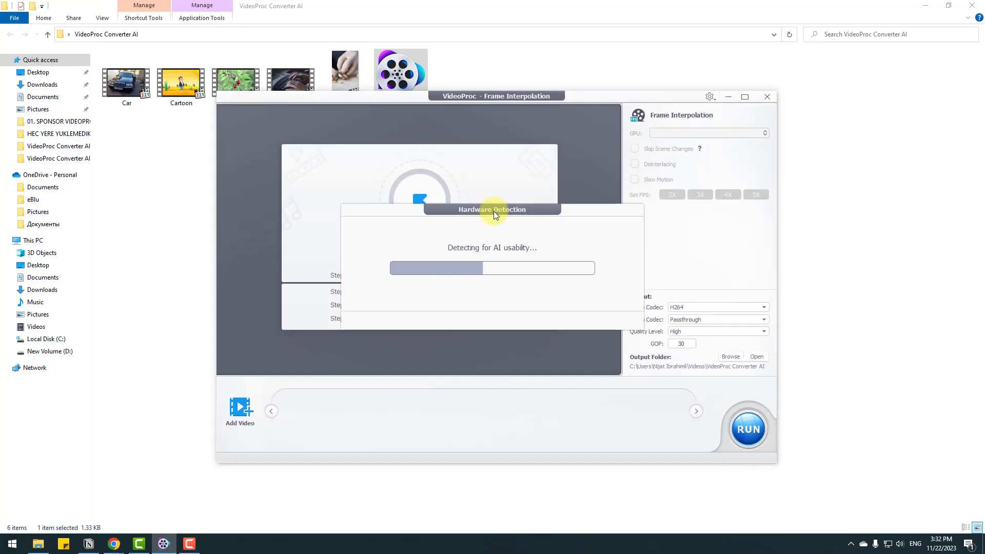
click(243, 410)
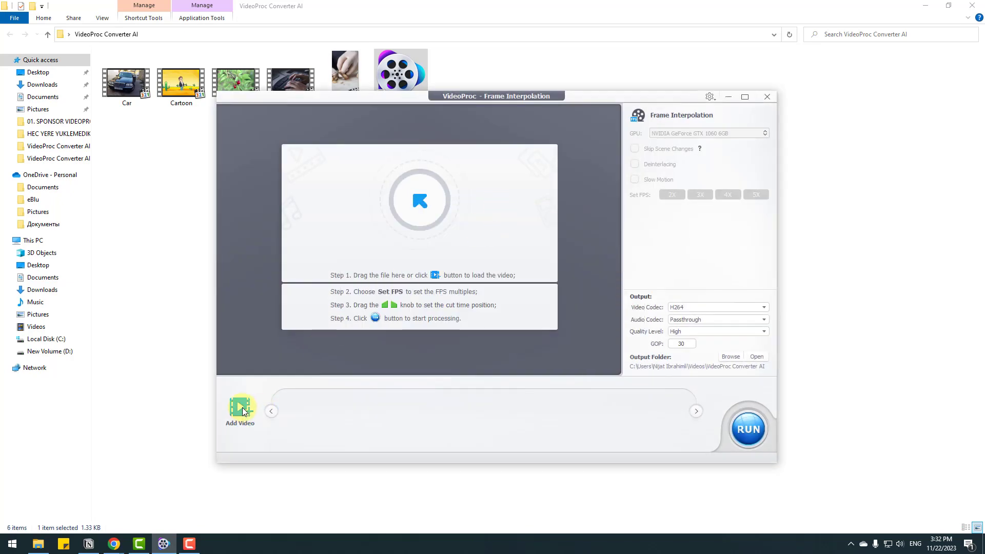
click(555, 175)
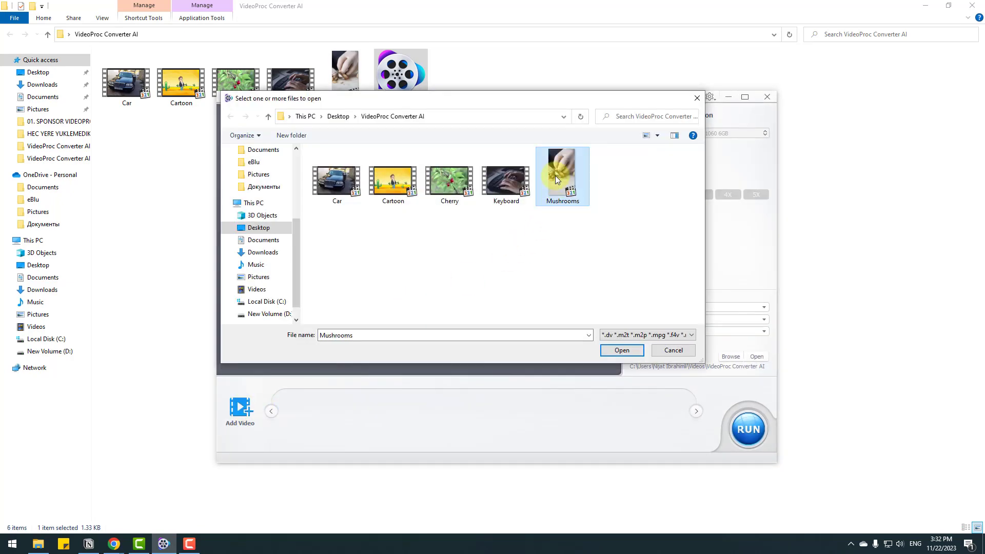
click(616, 353)
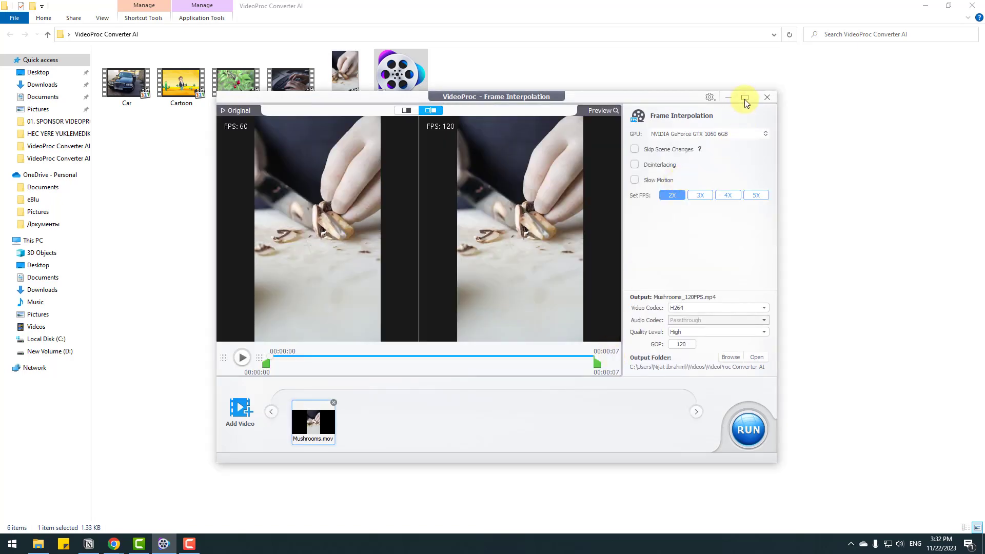
Maximize the window, set 5X with Slow Motion and Highest quality, and export Mushrooms_5x.
click(745, 98)
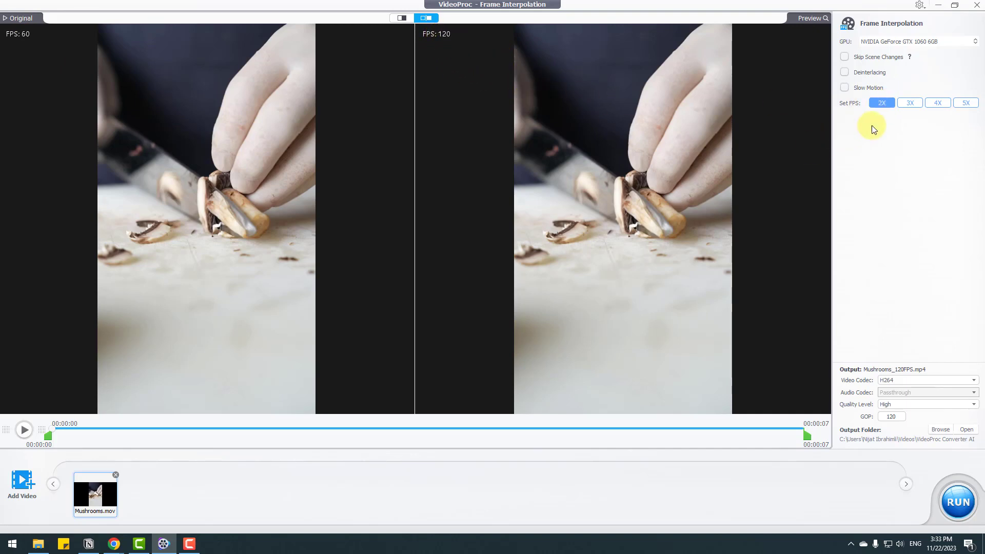
click(968, 104)
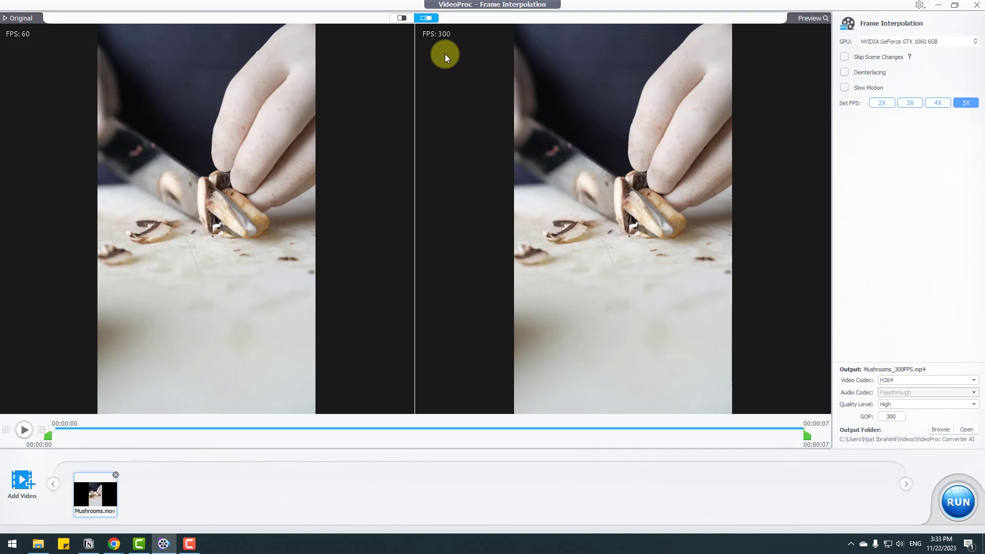
click(844, 88)
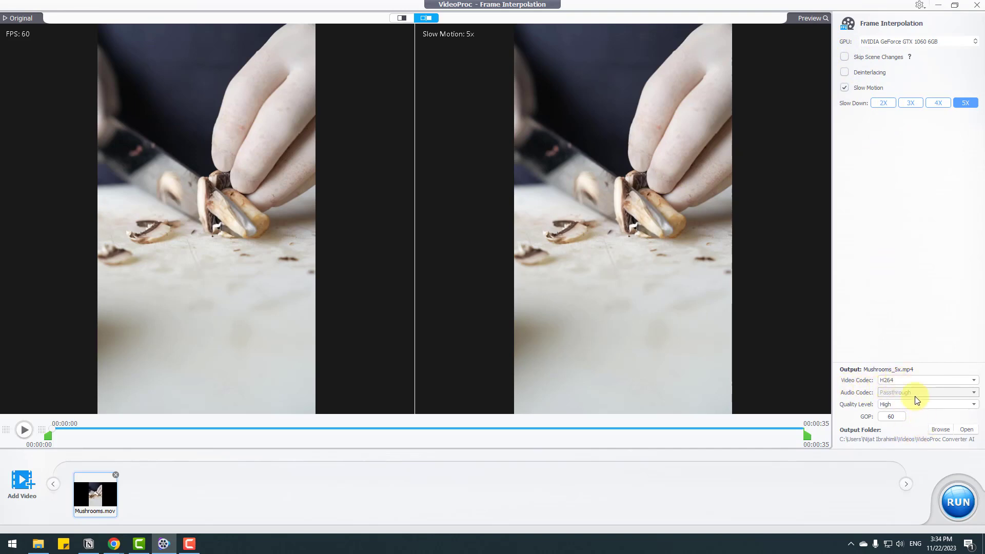
click(899, 411)
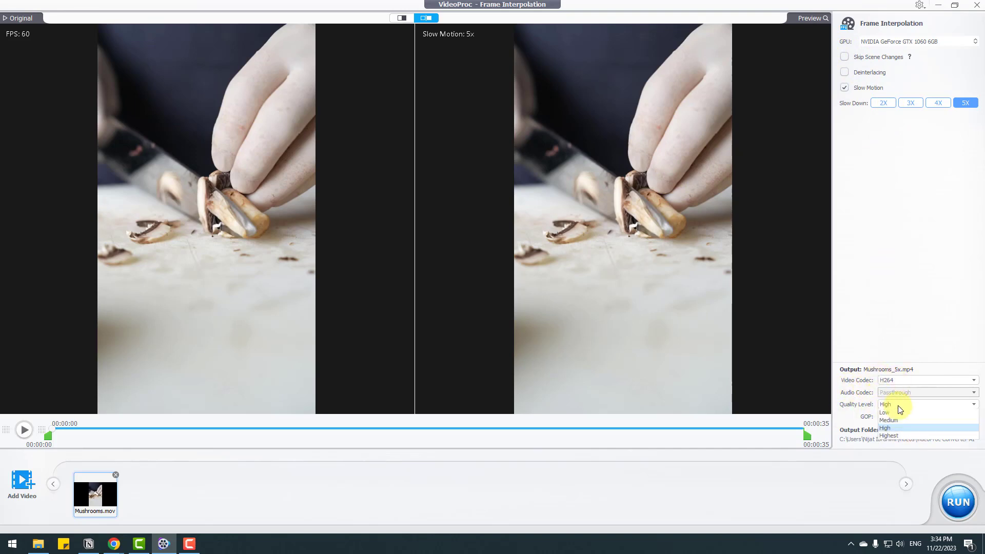
click(888, 435)
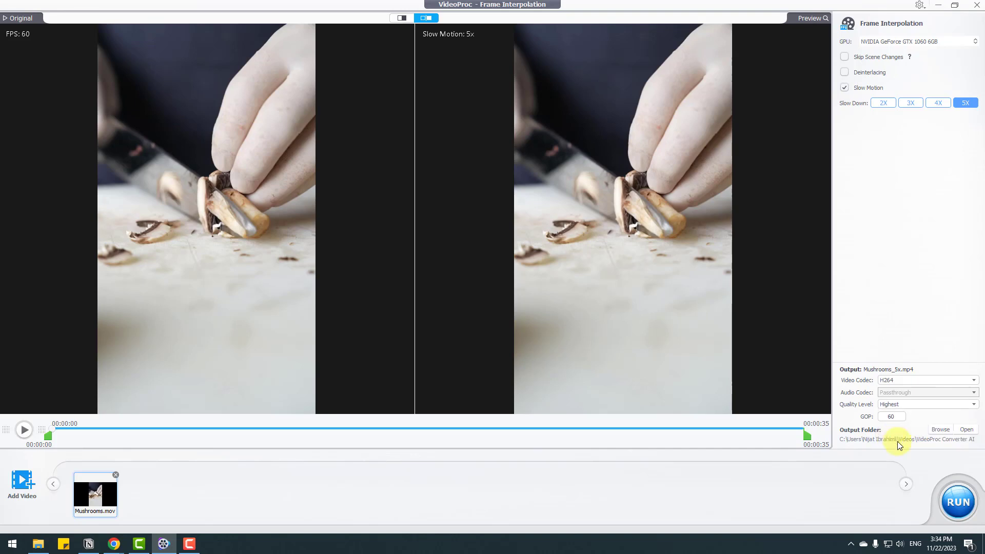
click(963, 506)
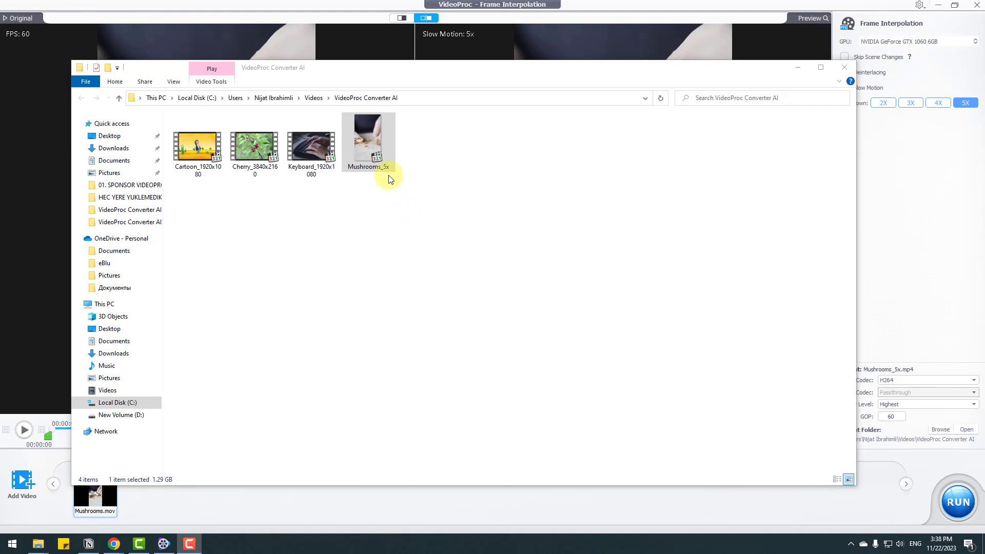
Play Mushrooms_5x.mp4 from the output folder.
double_click(366, 131)
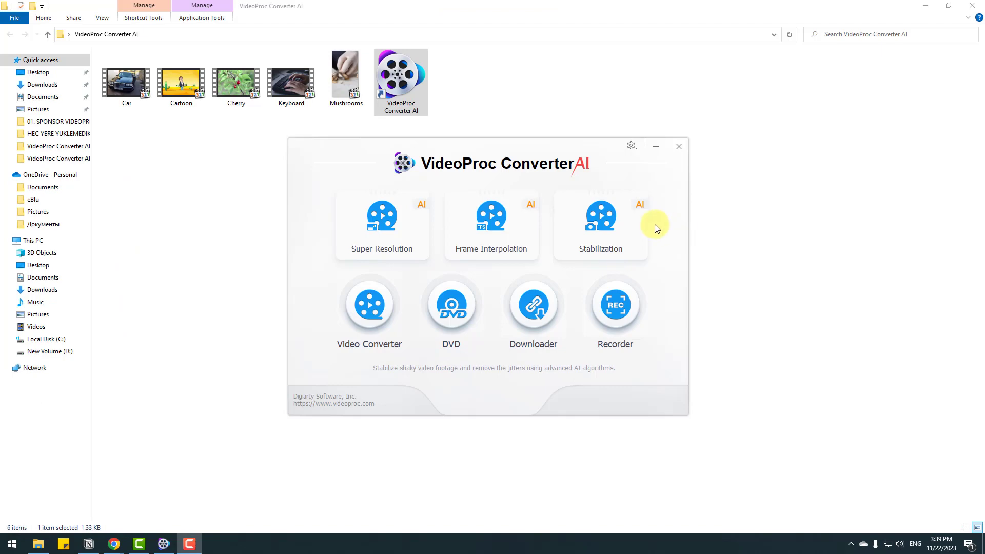
Load Car.mp4 into the Stabilization tool.
click(596, 214)
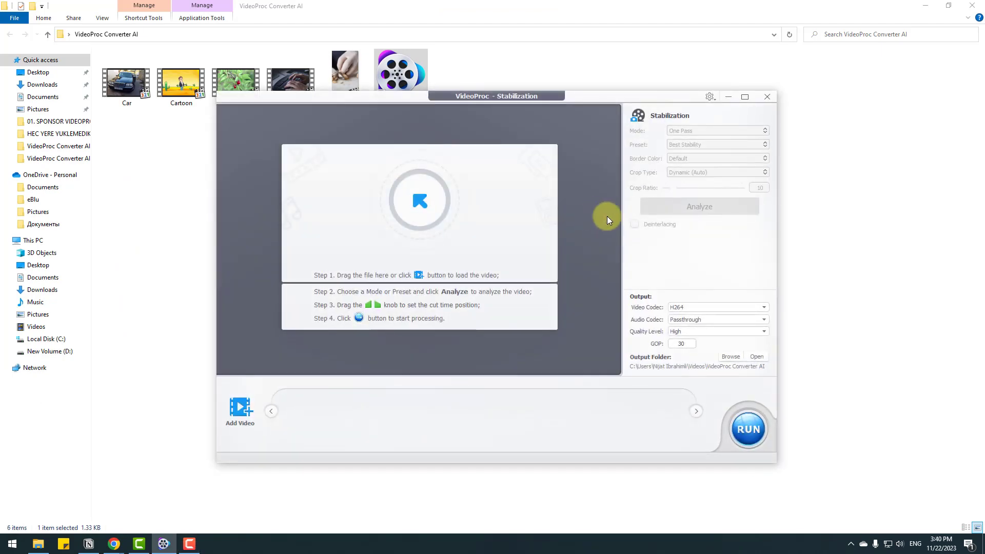
click(240, 408)
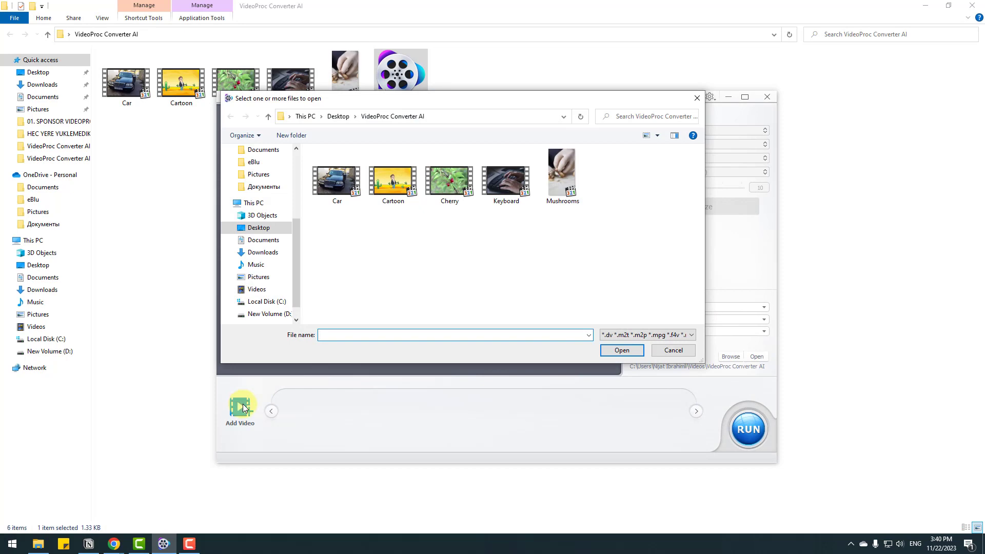
click(333, 178)
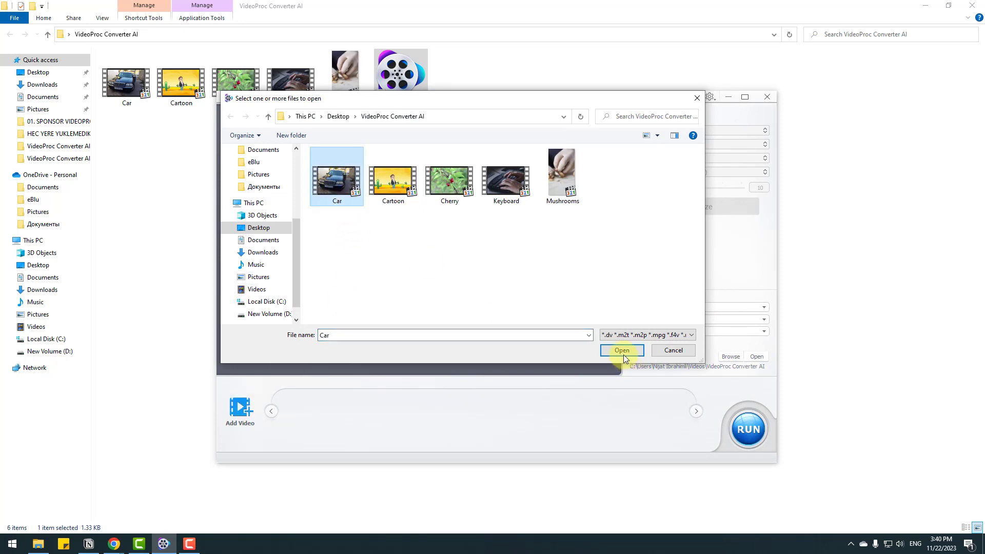
click(622, 351)
Play the original Car video from the folder for reference, then close the player.
click(129, 97)
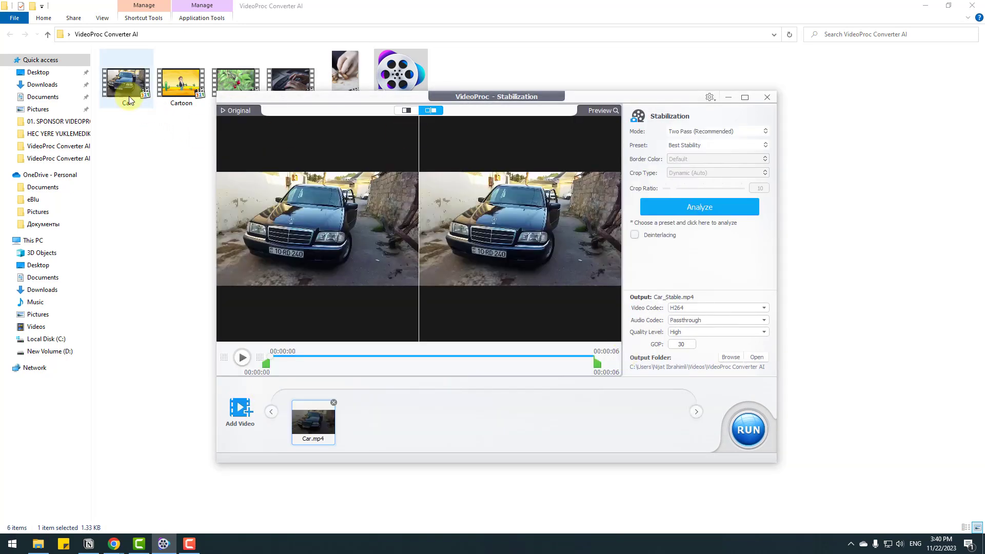
double_click(128, 91)
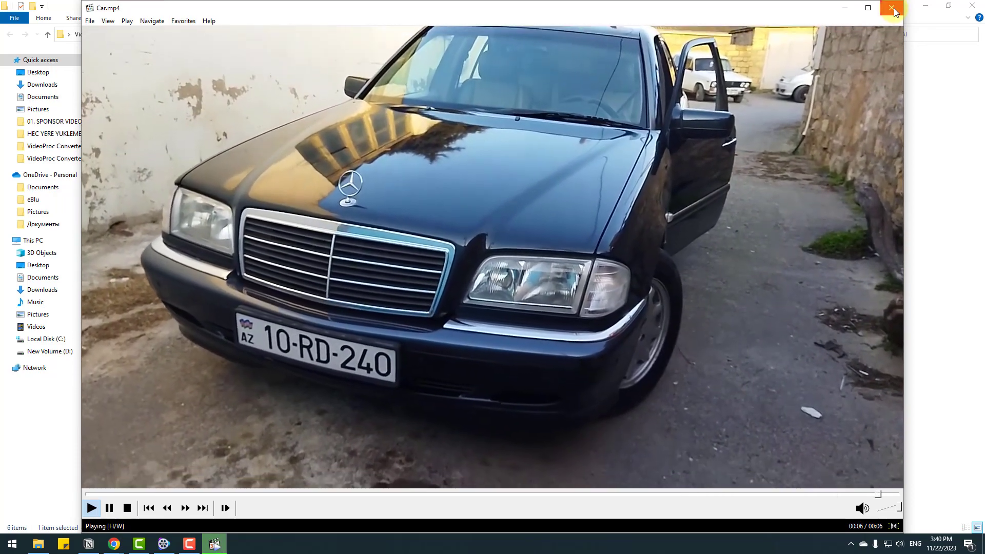
click(892, 8)
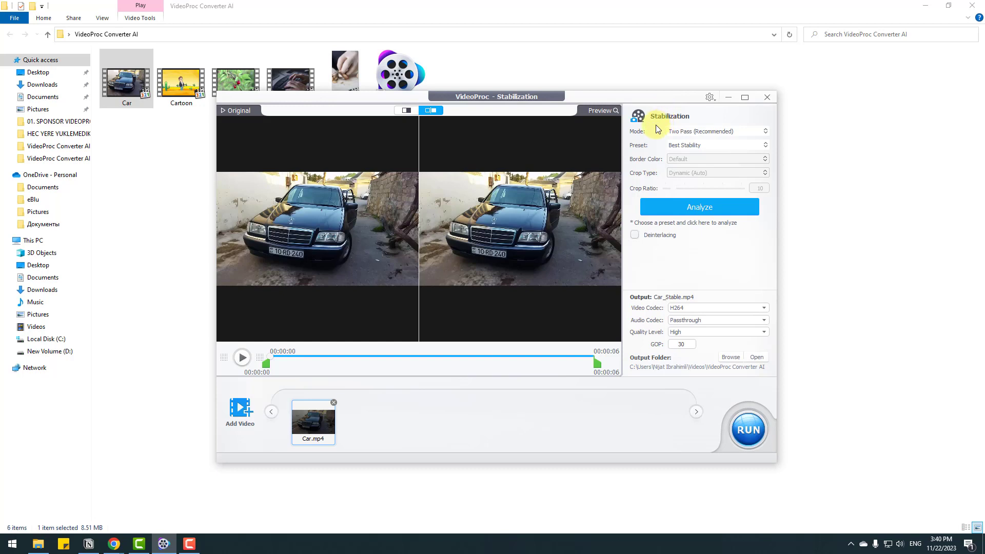
Keep Two Pass (Recommended) mode, choose the Best Stability preset, and analyze the Car clip.
click(684, 132)
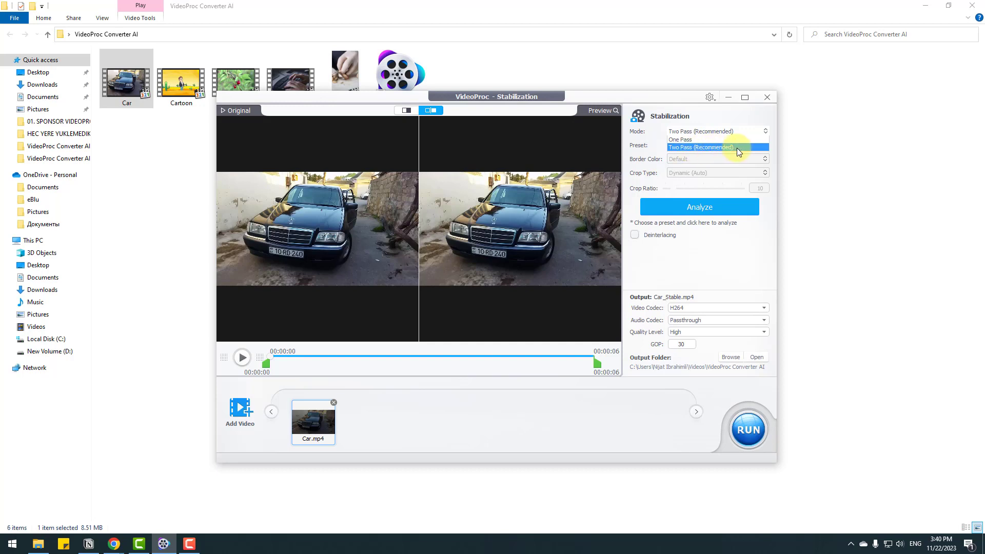
click(684, 149)
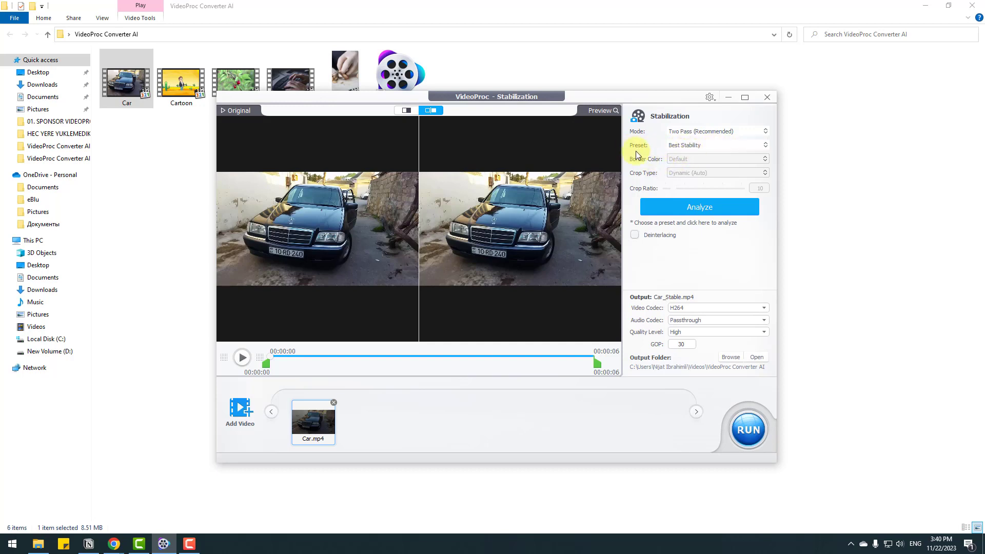
click(710, 148)
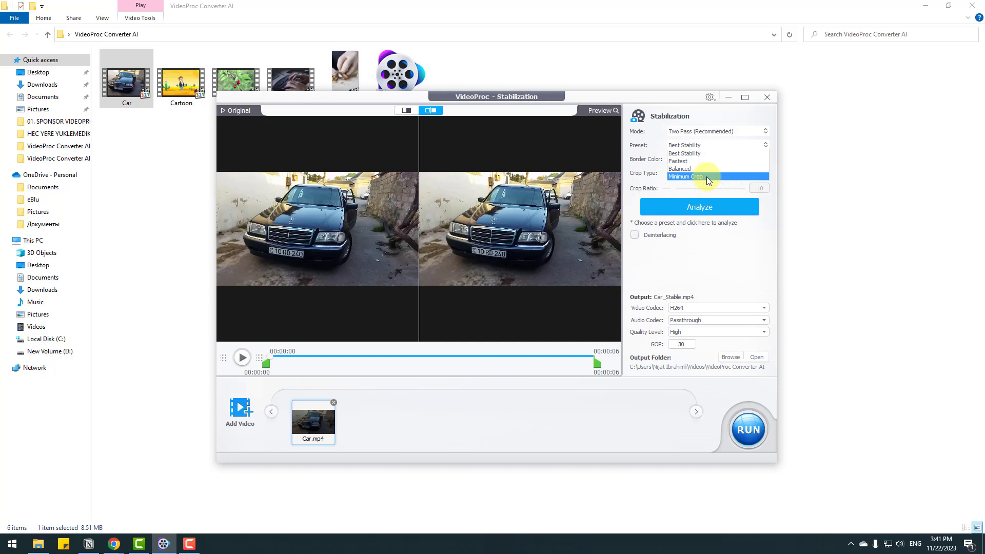
click(707, 176)
click(698, 149)
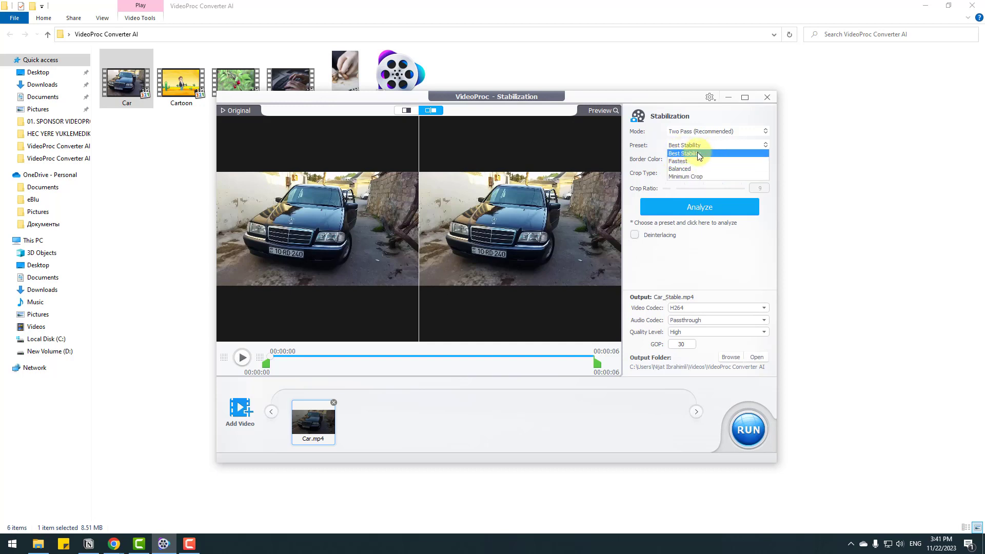
click(697, 152)
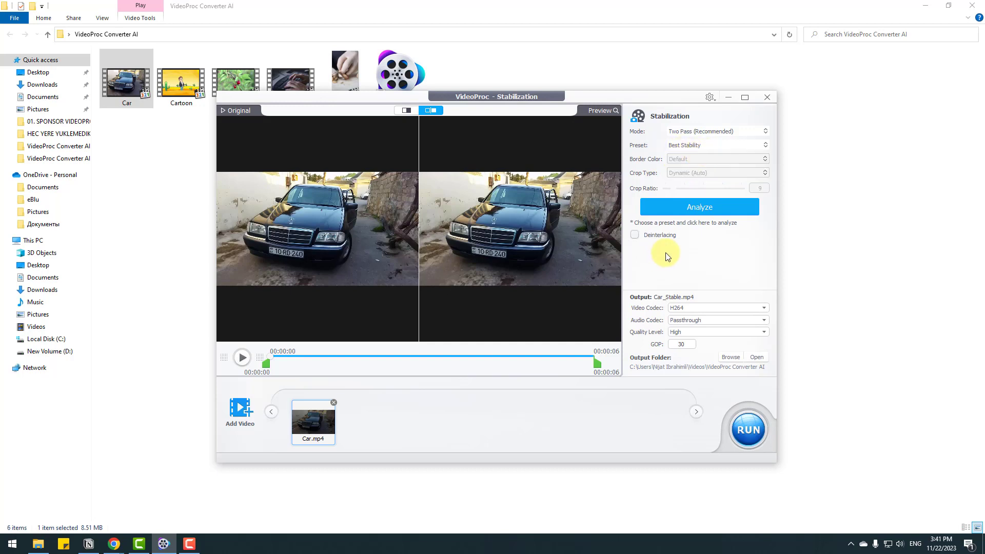
click(697, 210)
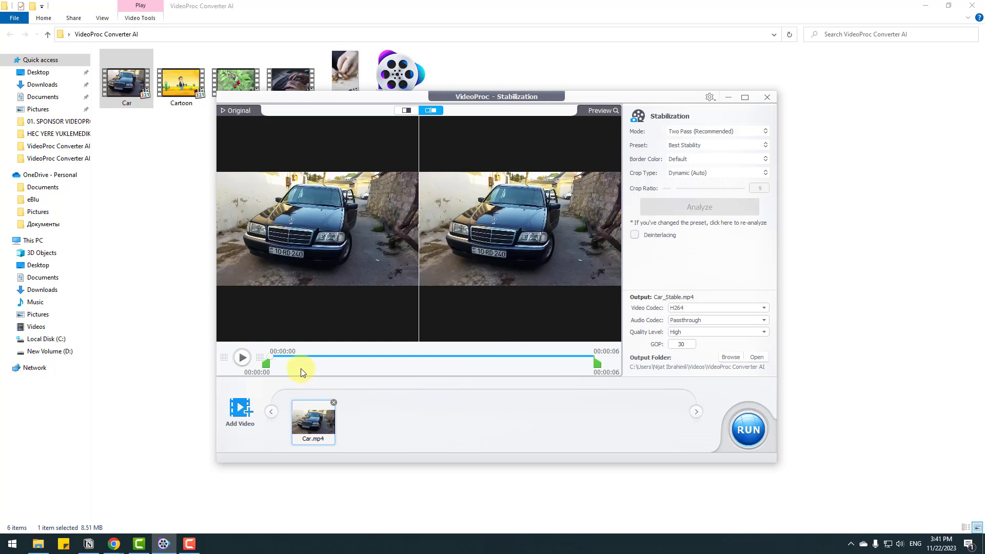
click(242, 358)
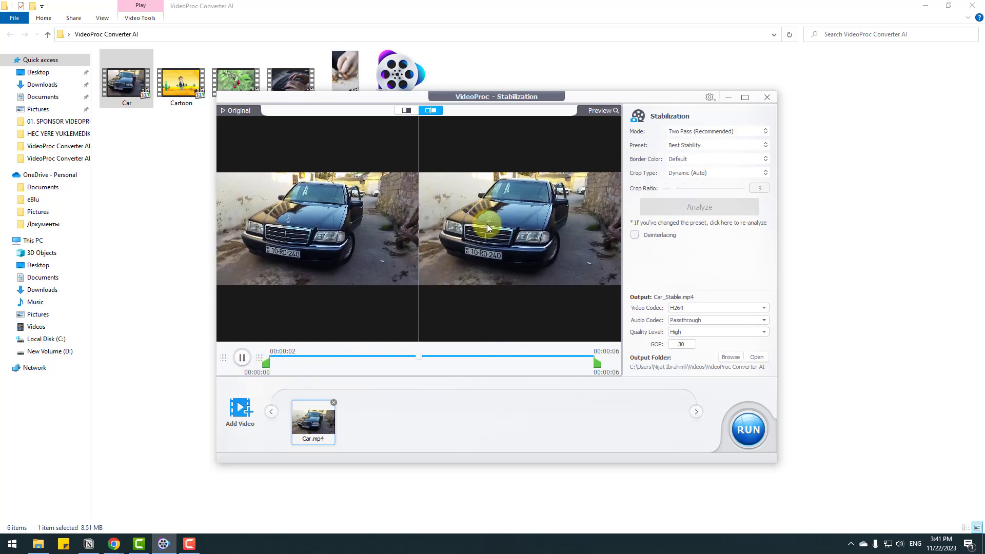
click(405, 109)
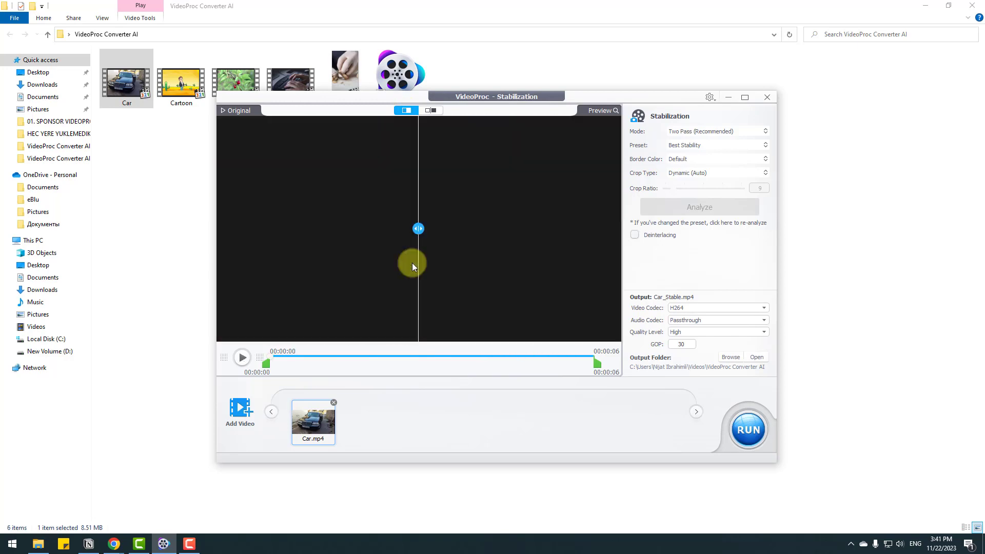
click(242, 358)
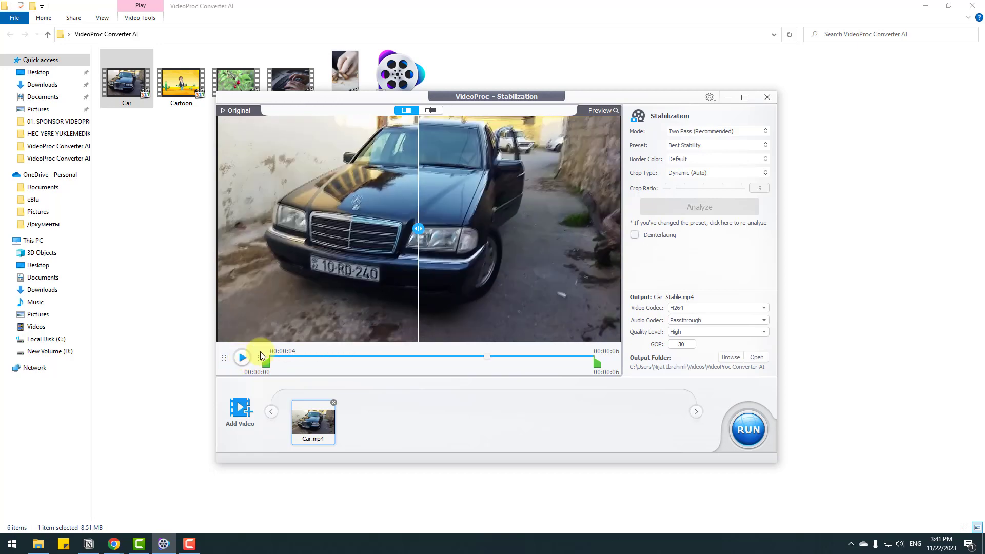
drag(420, 231, 150, 227)
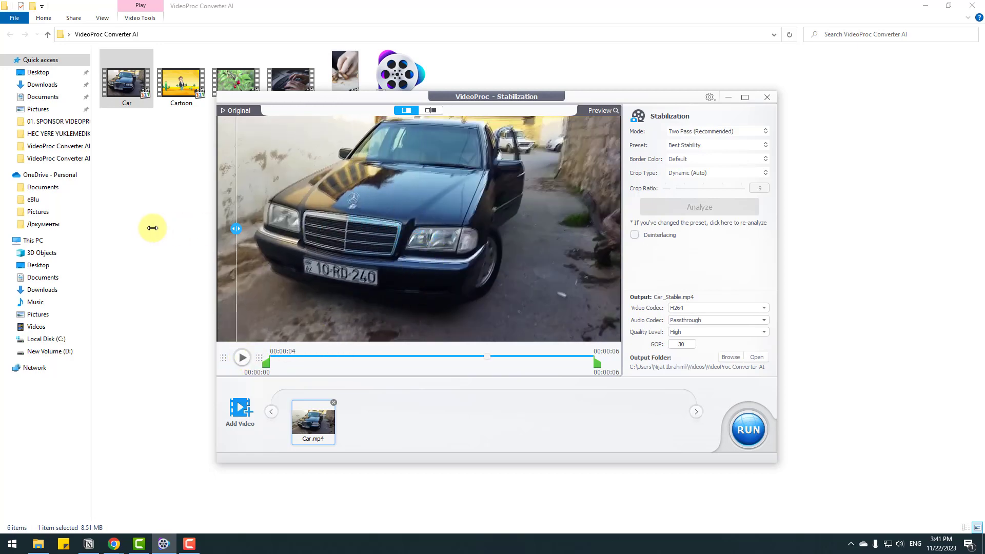
click(241, 359)
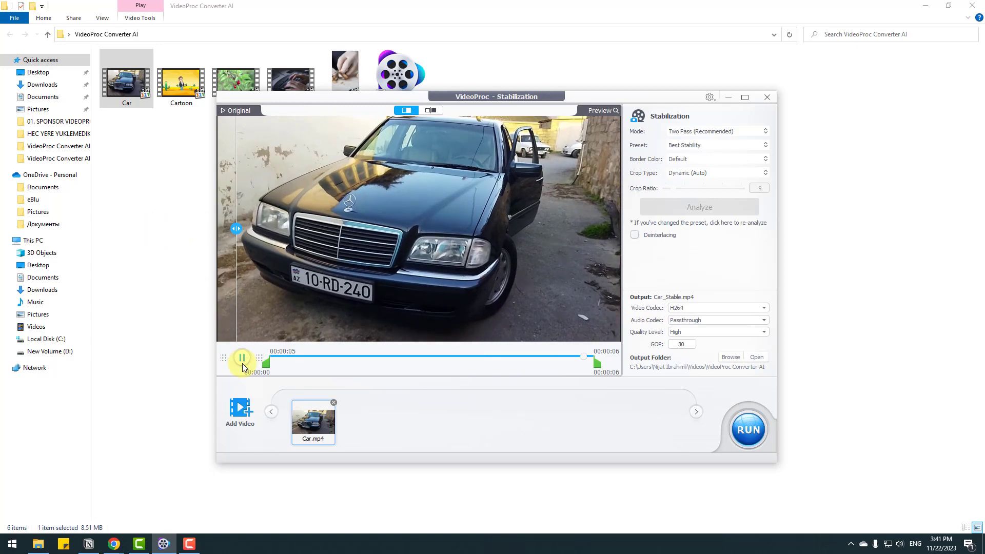
click(244, 359)
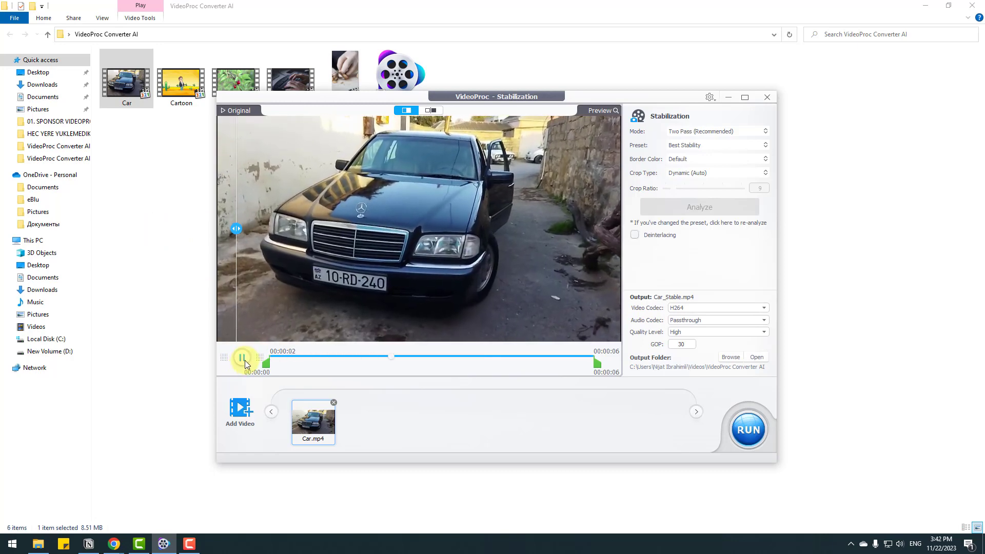
click(244, 360)
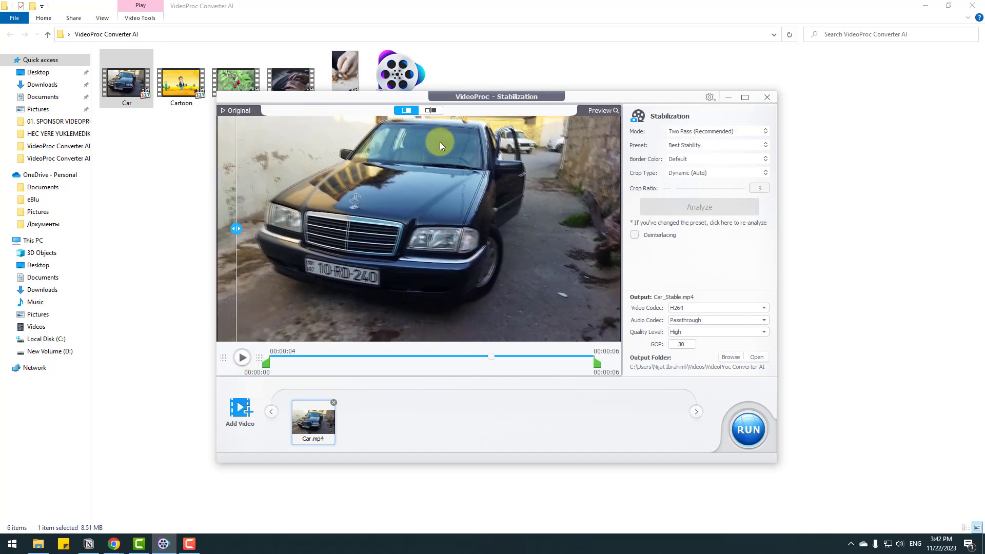
click(434, 111)
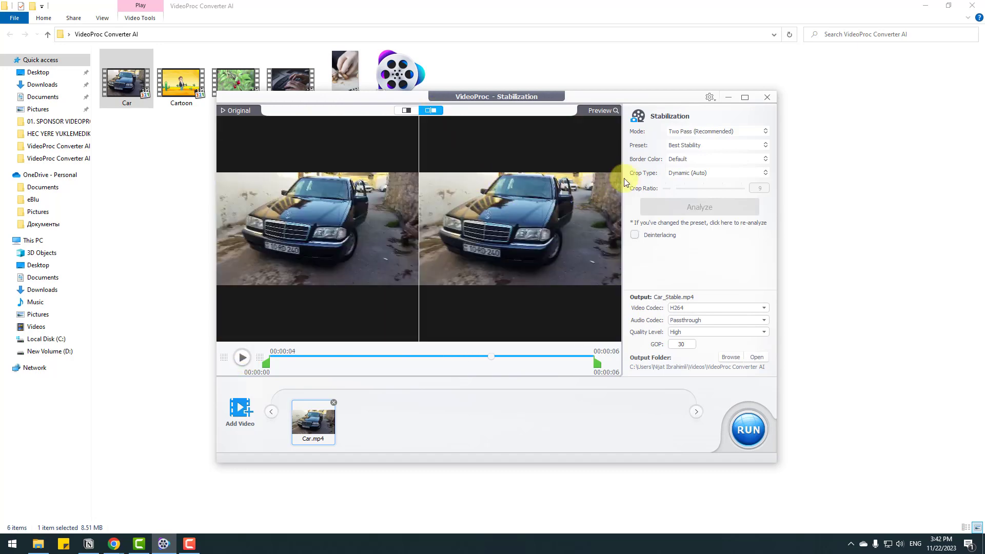
Set Reflect borders, Dynamic (Auto) crop and Highest quality, then export Car_Stable.mp4.
click(685, 159)
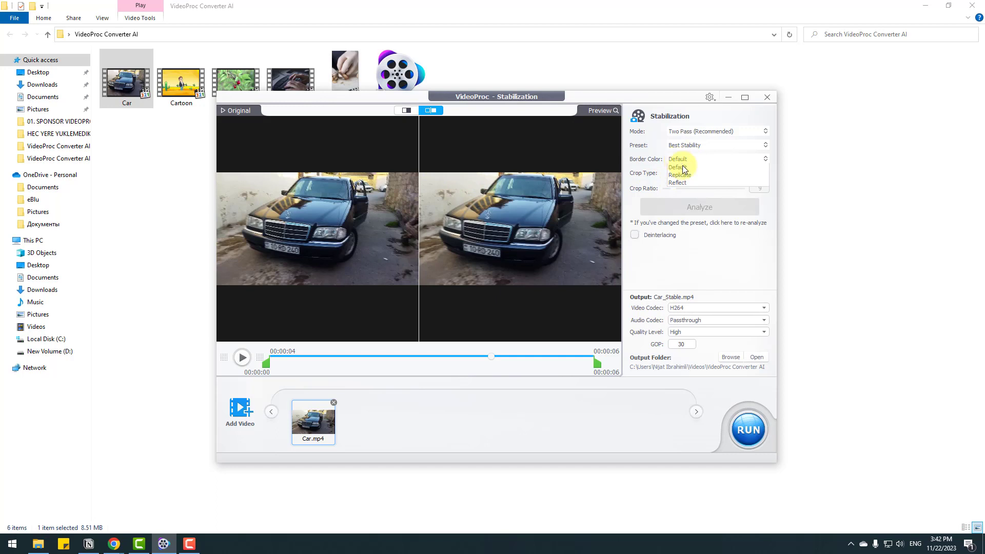
click(684, 184)
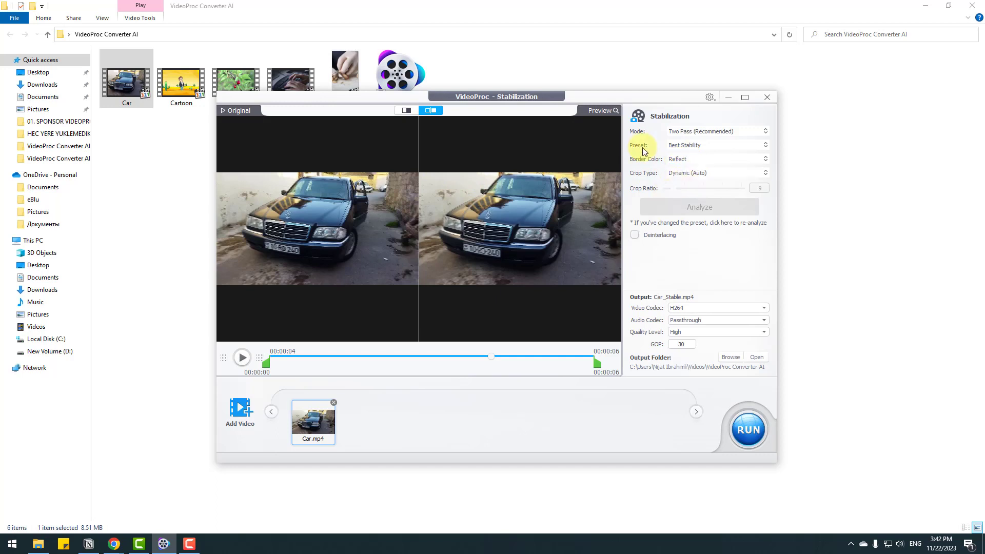
click(681, 176)
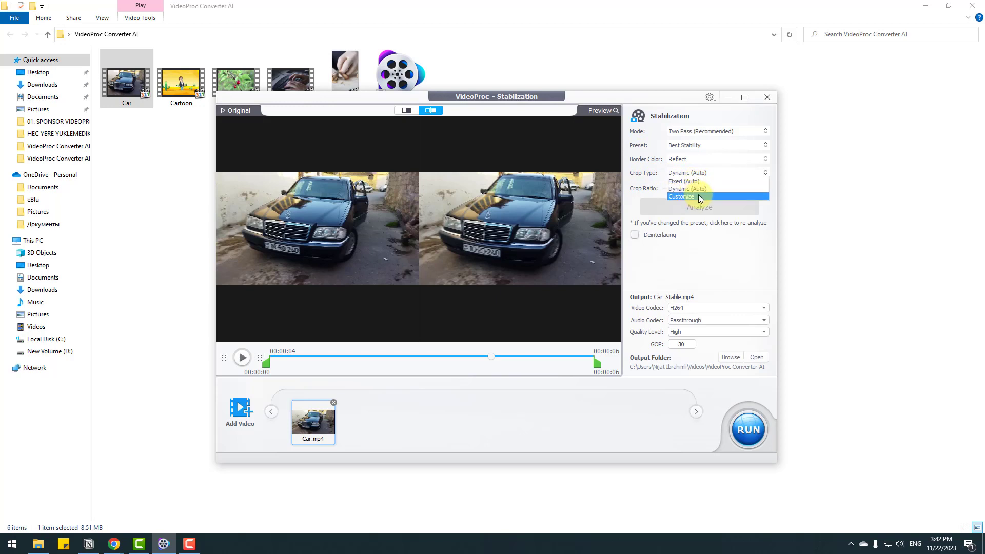
click(684, 189)
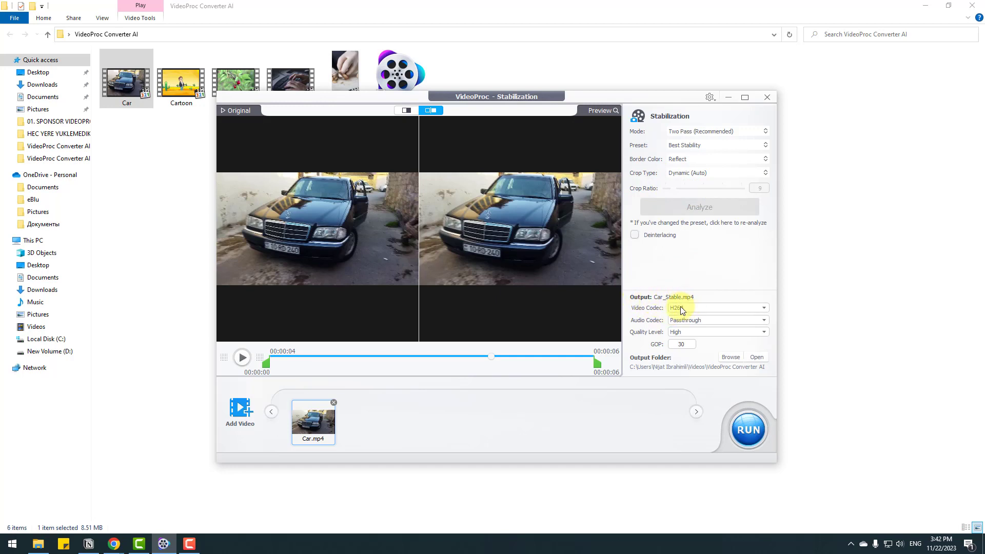
click(672, 339)
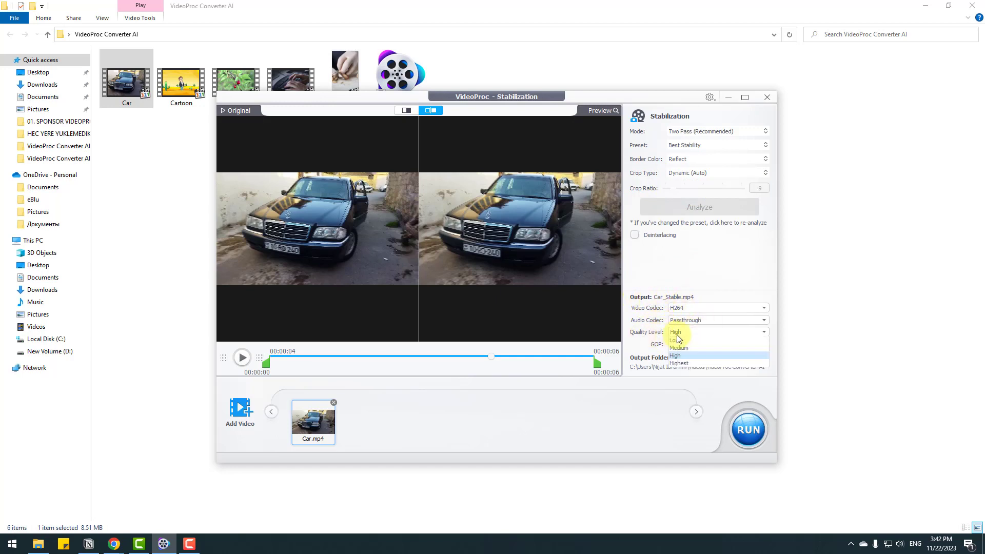
click(682, 362)
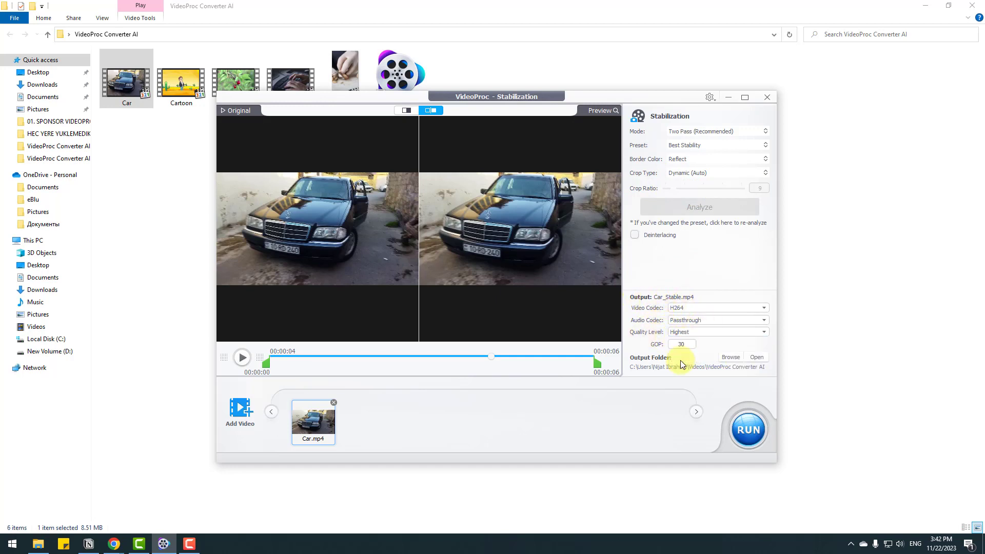
click(755, 435)
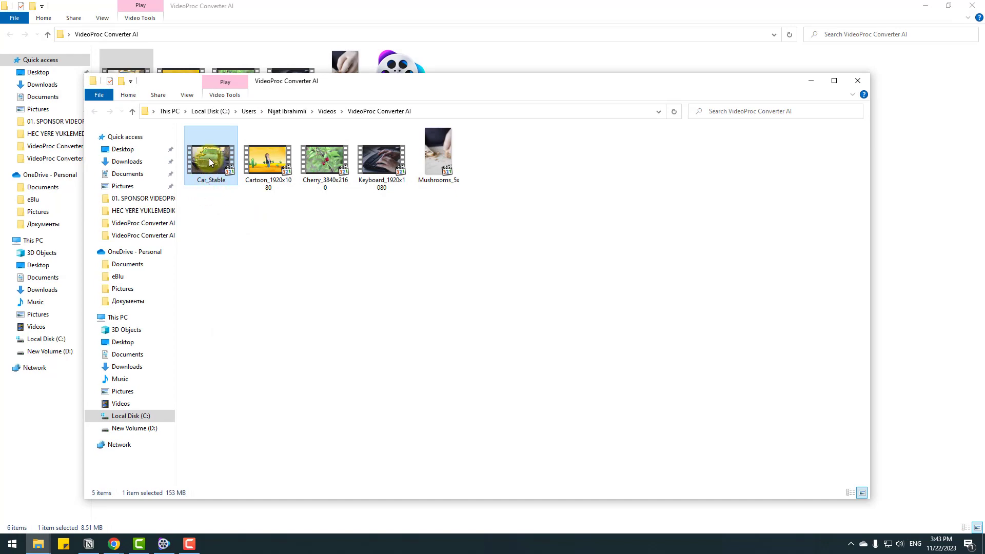
Play the exported Car_Stable video from the output folder.
double_click(210, 160)
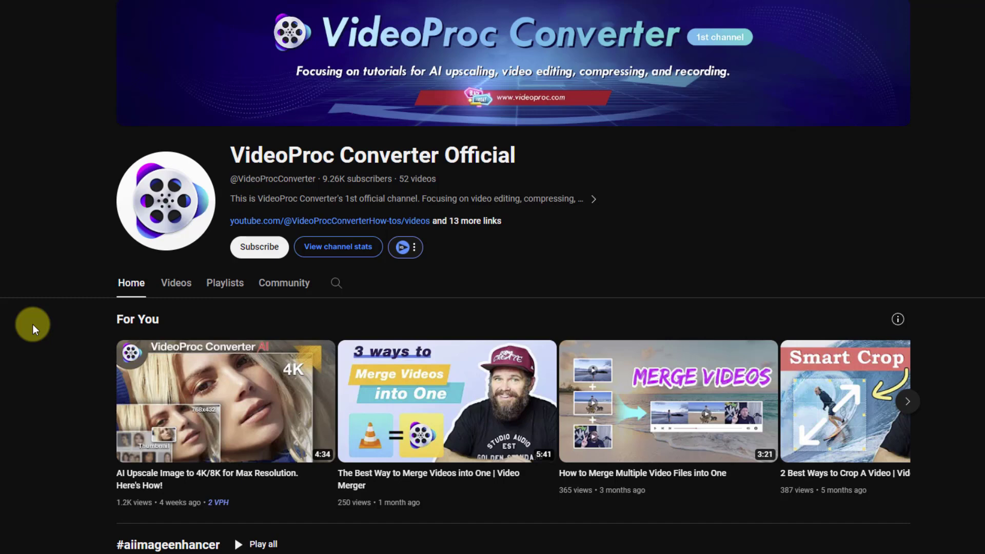
Show the VideoProc Converter Official Videos tab, subscribe, and scroll through the uploads.
click(176, 292)
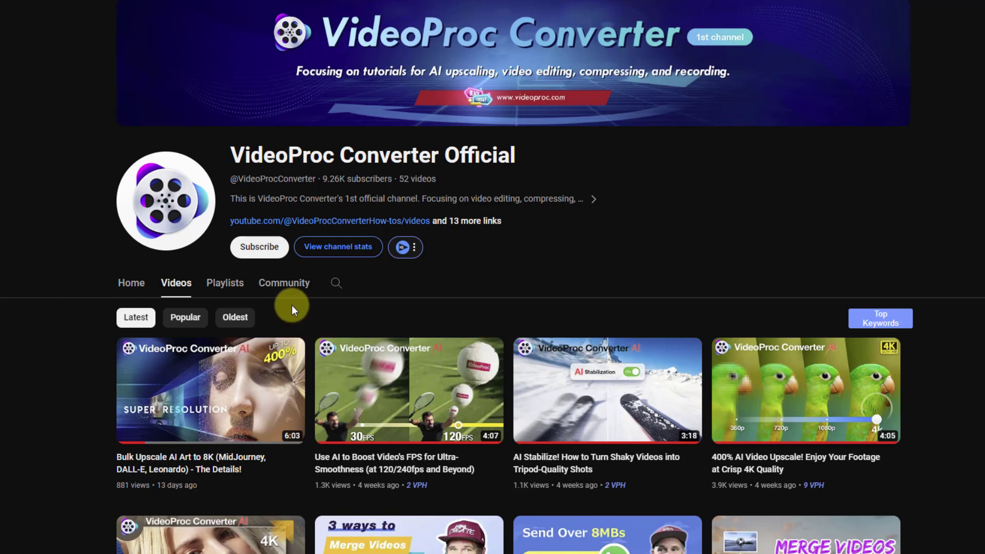
click(259, 247)
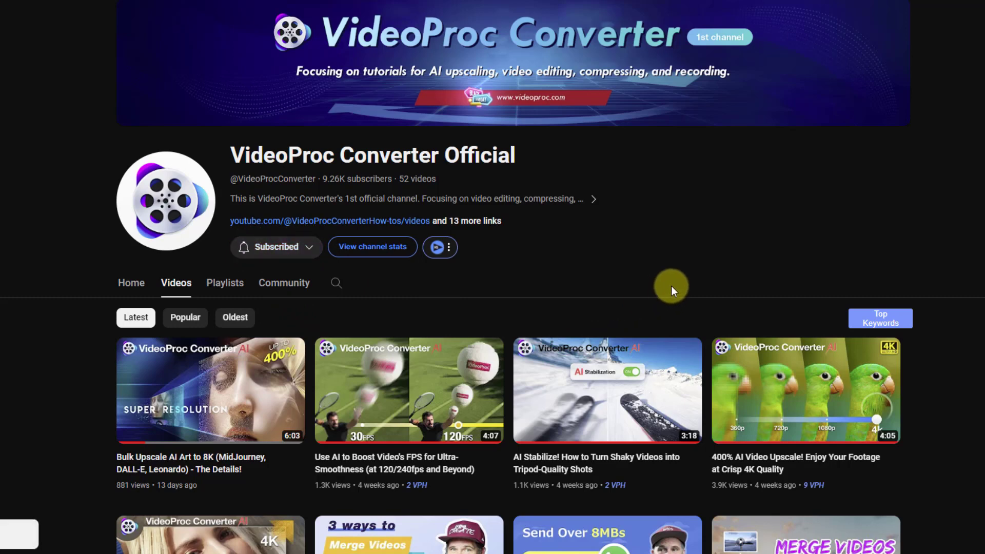
scroll(671, 285, down, 7)
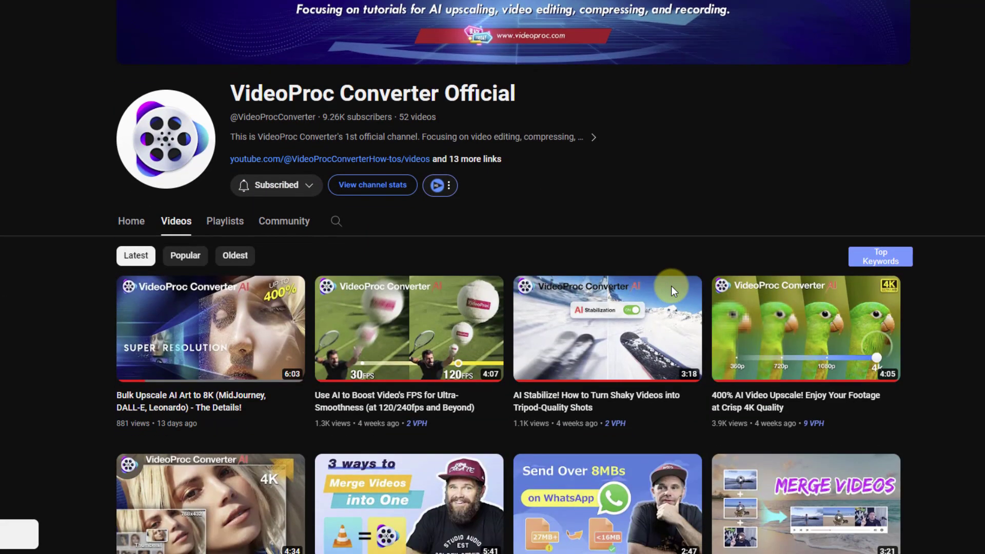
scroll(917, 289, down, 14)
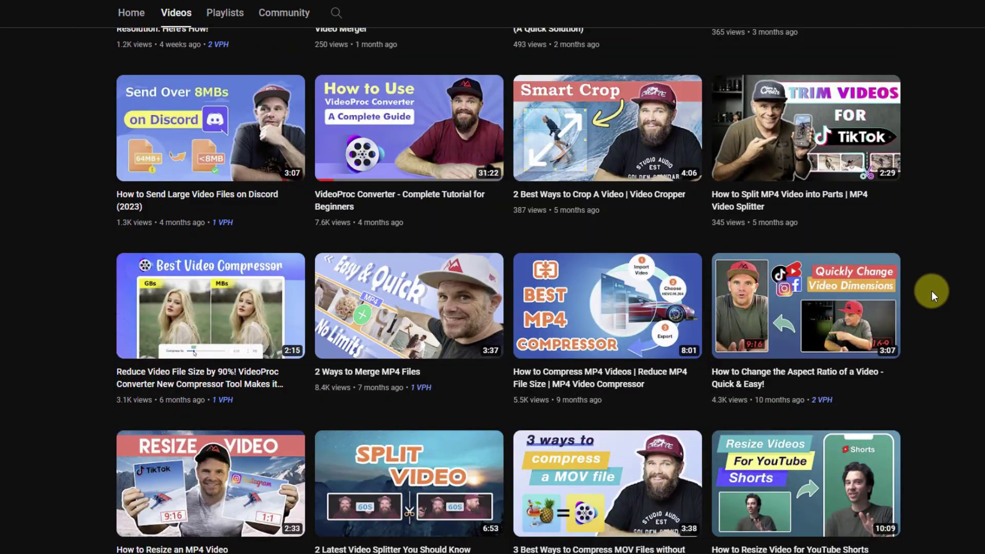